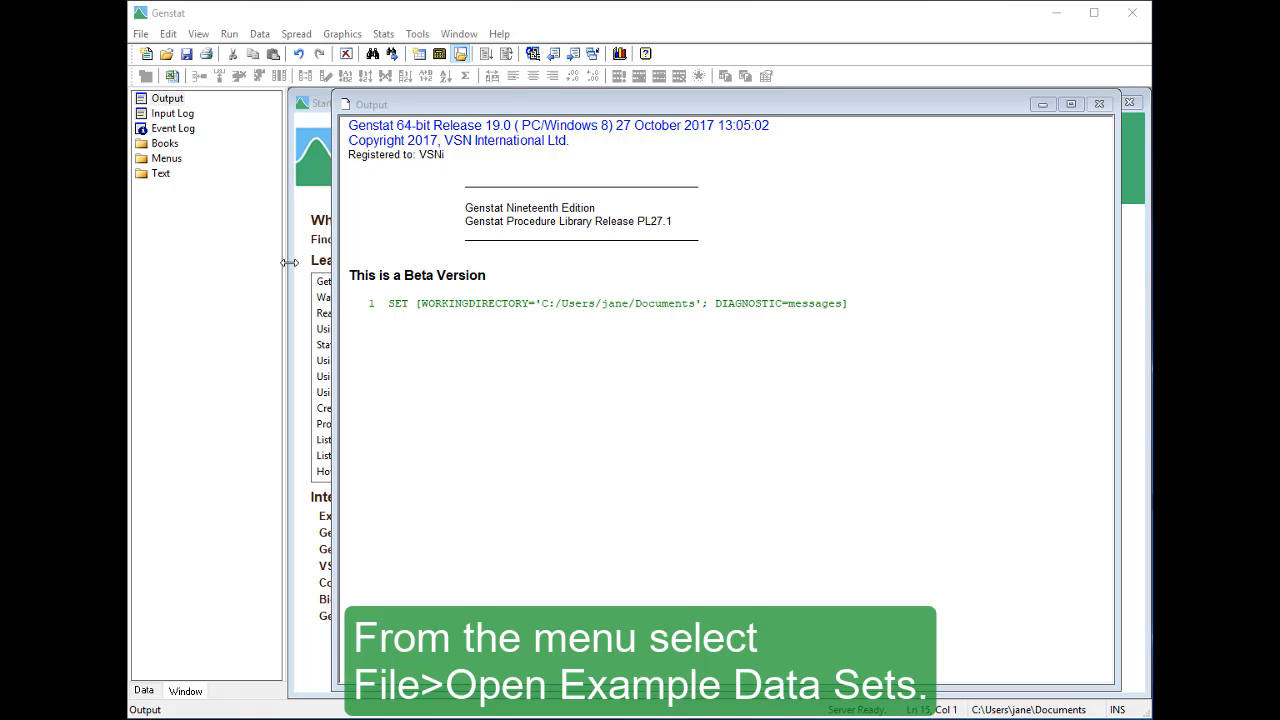
Open the example data sets and filter them by the topic A Guide to Anova and Design.
left_click(142, 35)
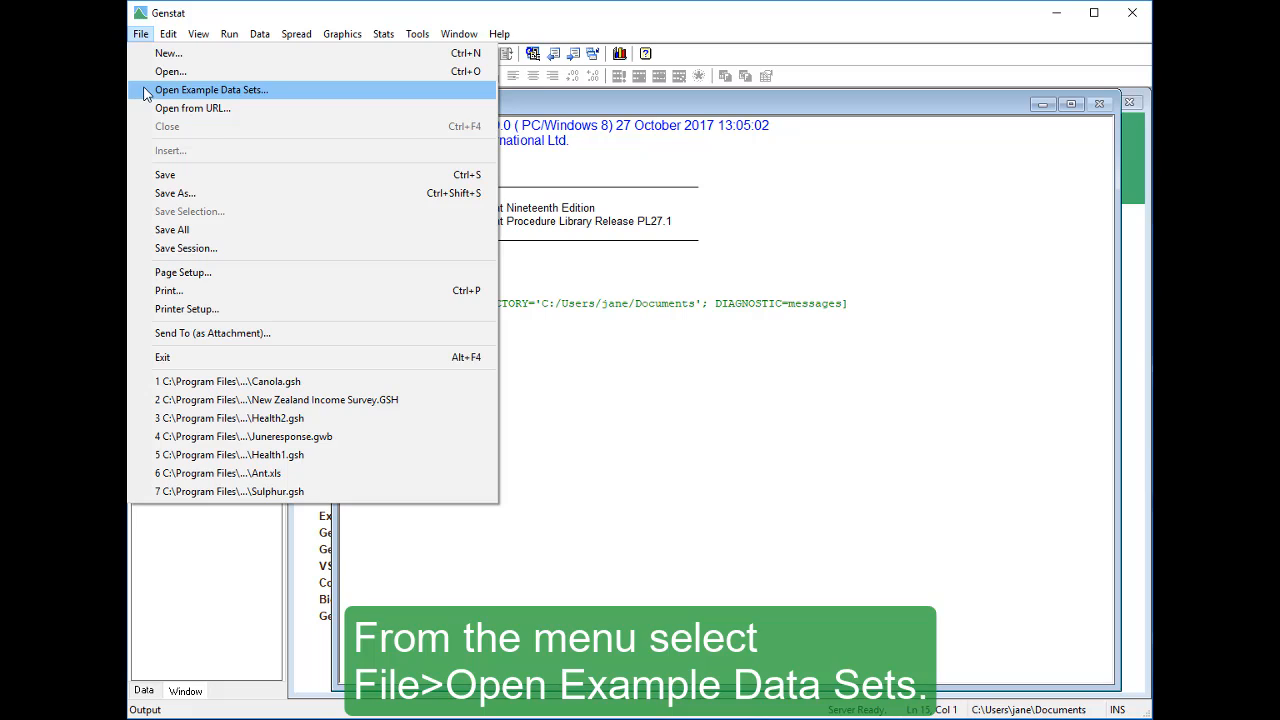
left_click(210, 90)
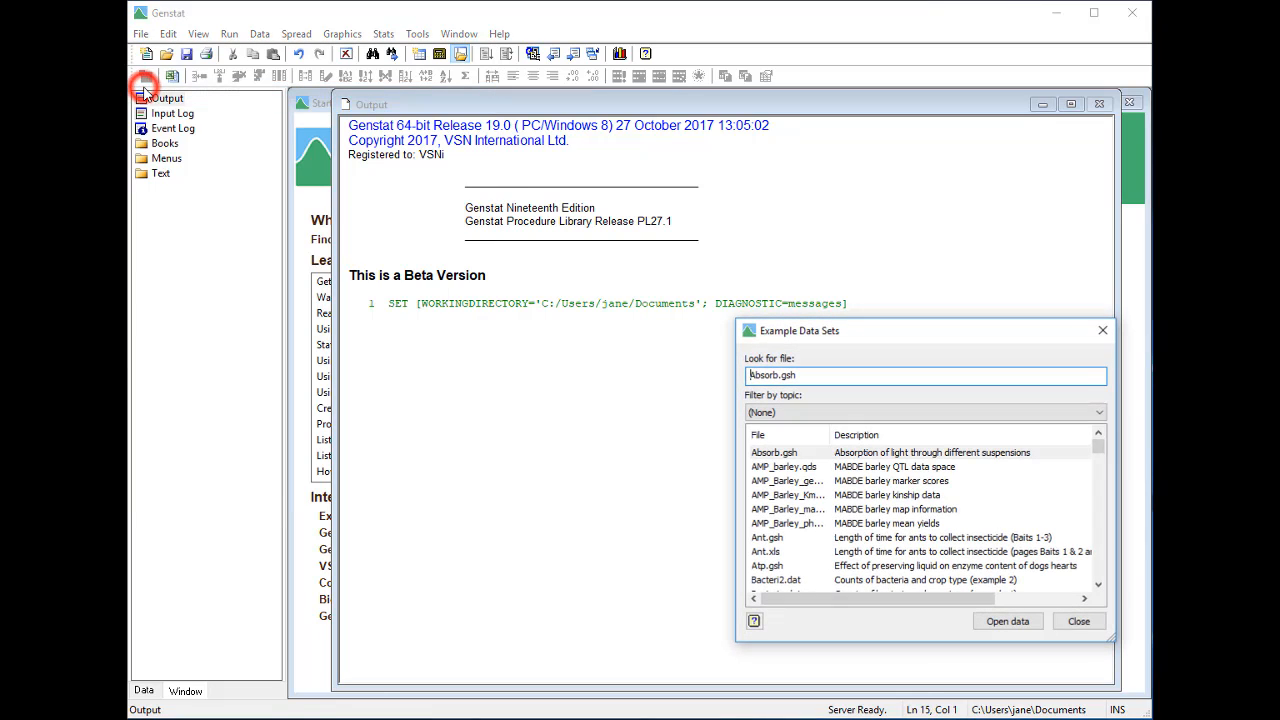
left_click(830, 412)
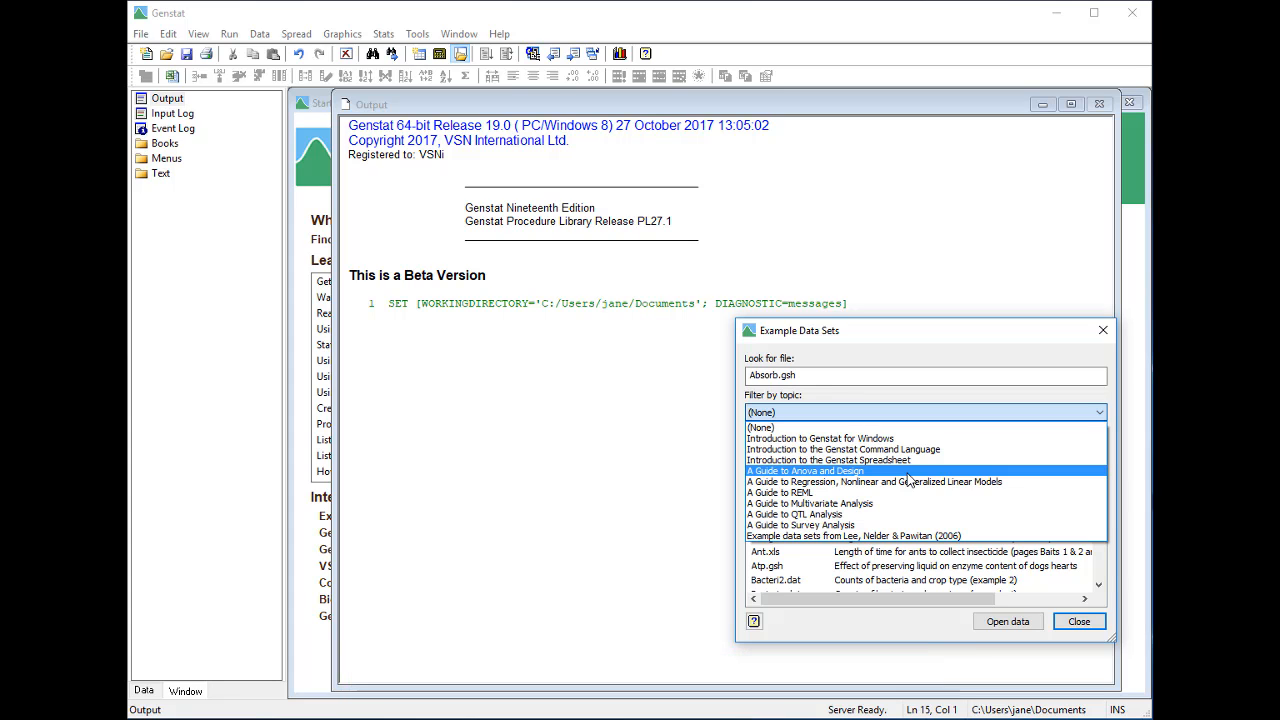
left_click(908, 472)
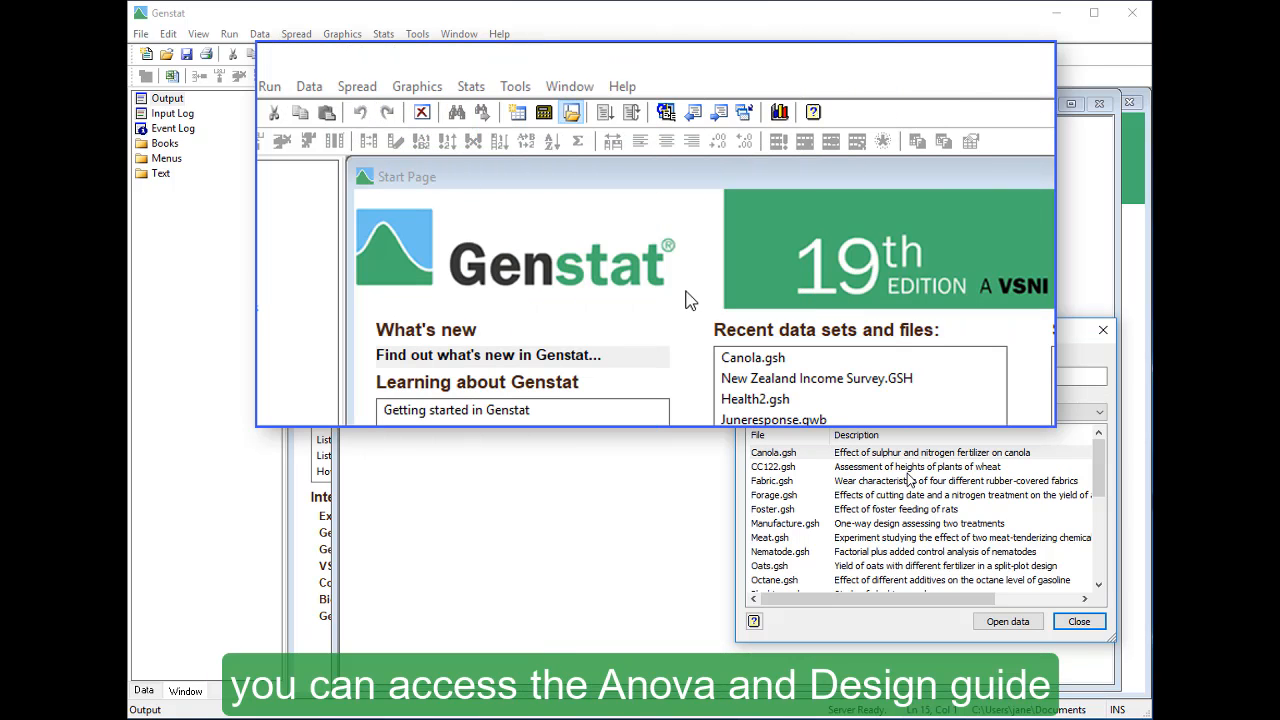
Open the Anova and Design guide and view chapter 1, From t-test to one-way anova, including sections 1.1, 1.2 and 1.3.
left_click(632, 88)
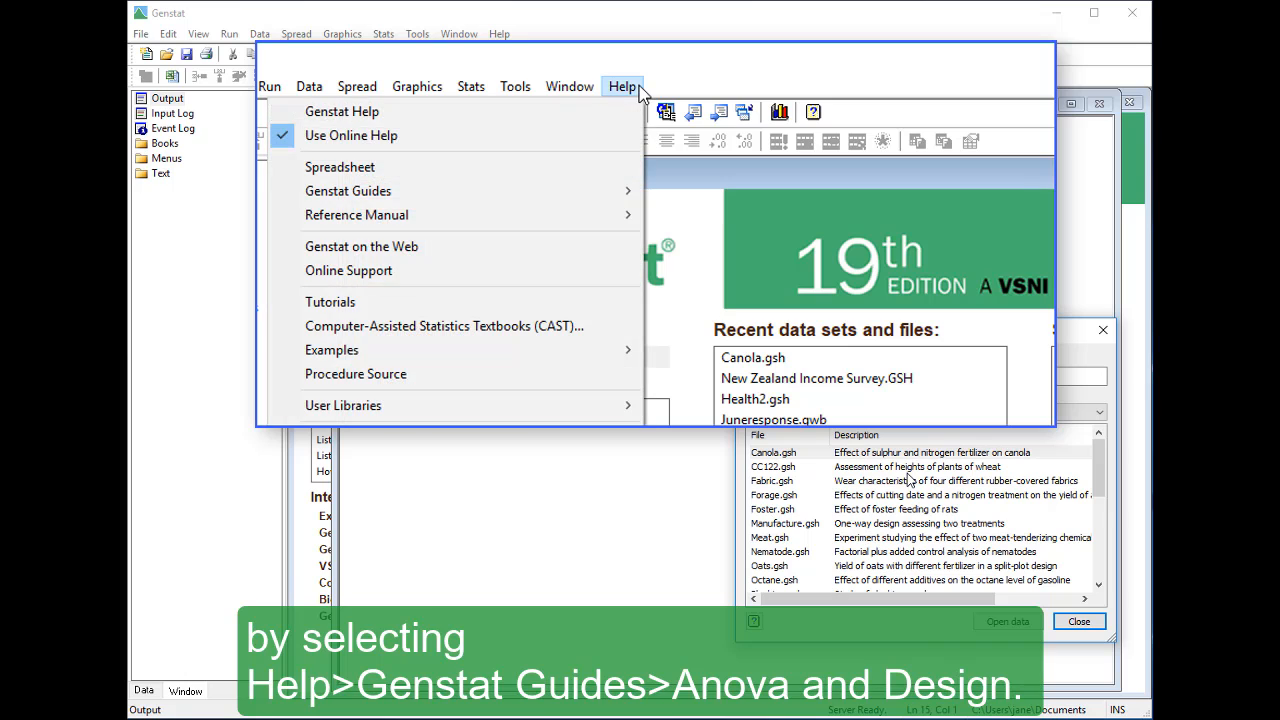
mouse_move(592, 196)
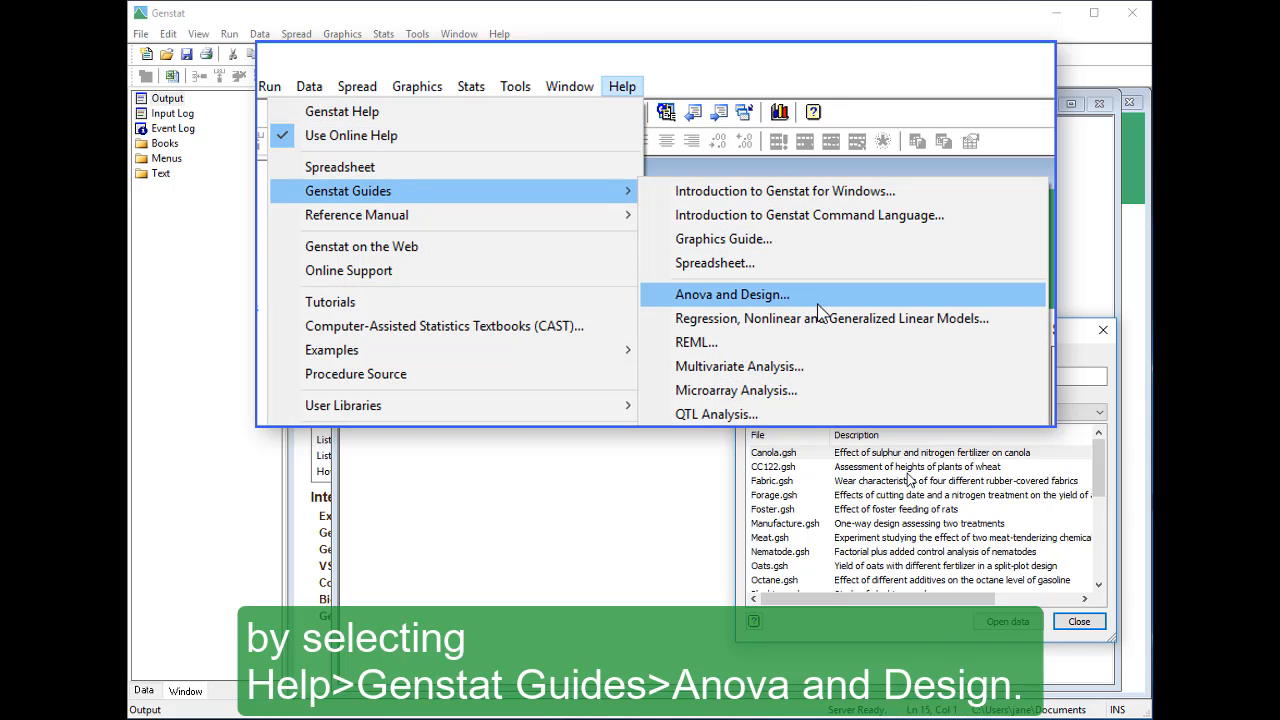
left_click(817, 305)
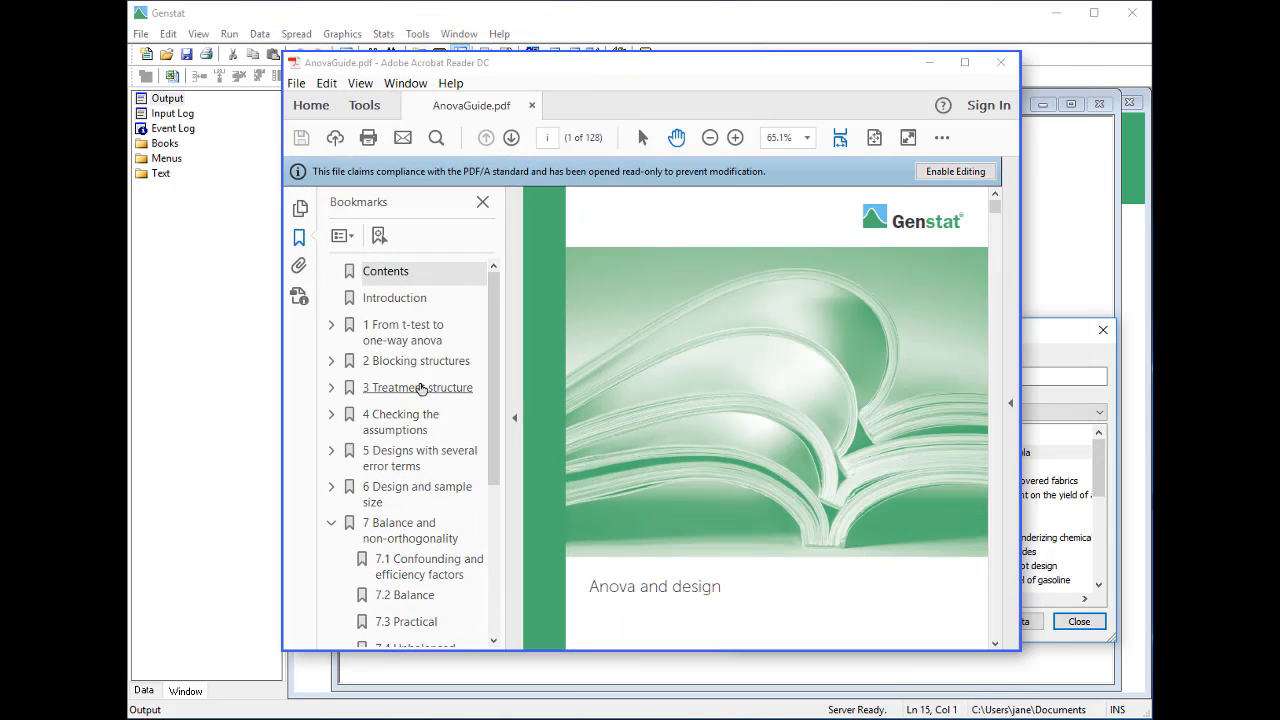
left_click(402, 333)
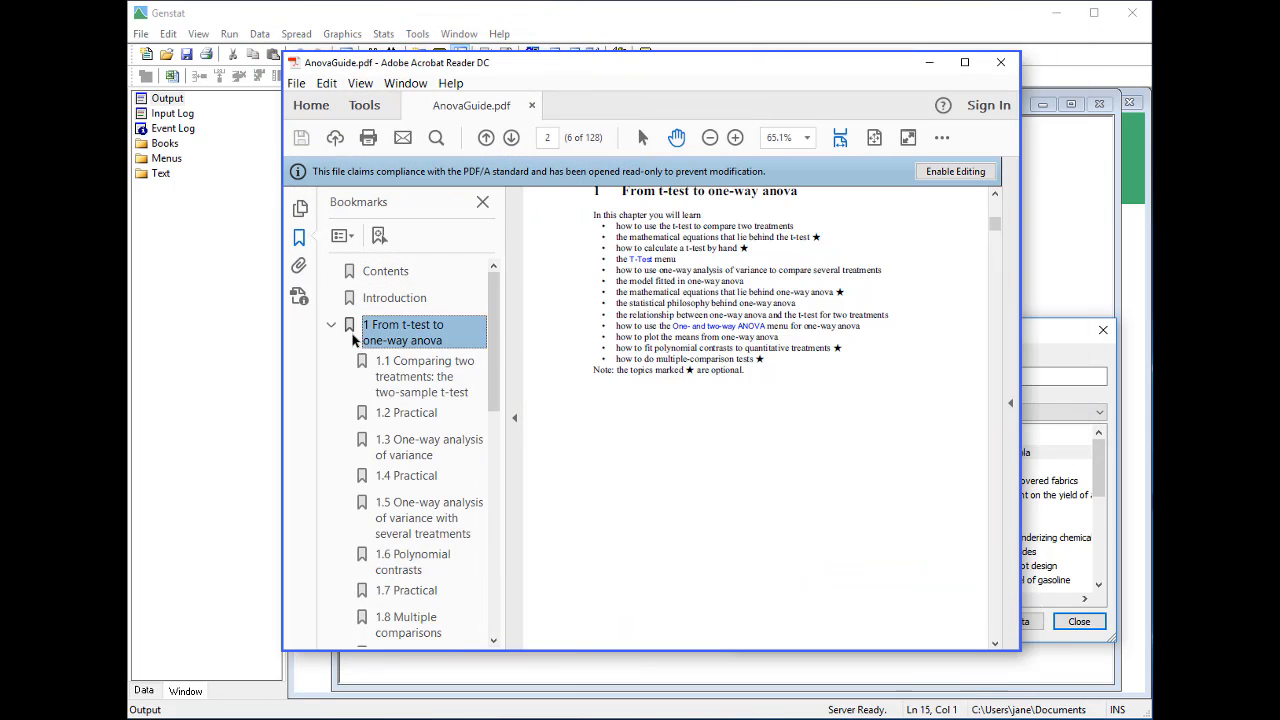
left_click(406, 374)
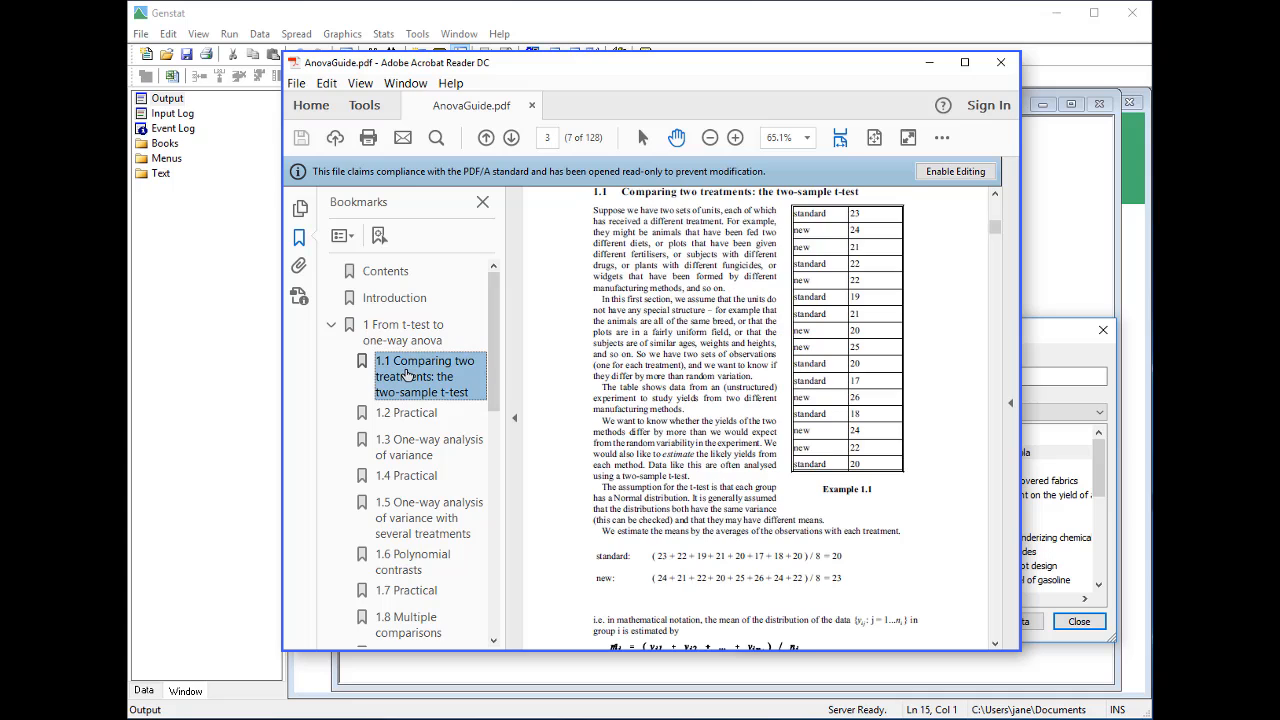
left_click(427, 423)
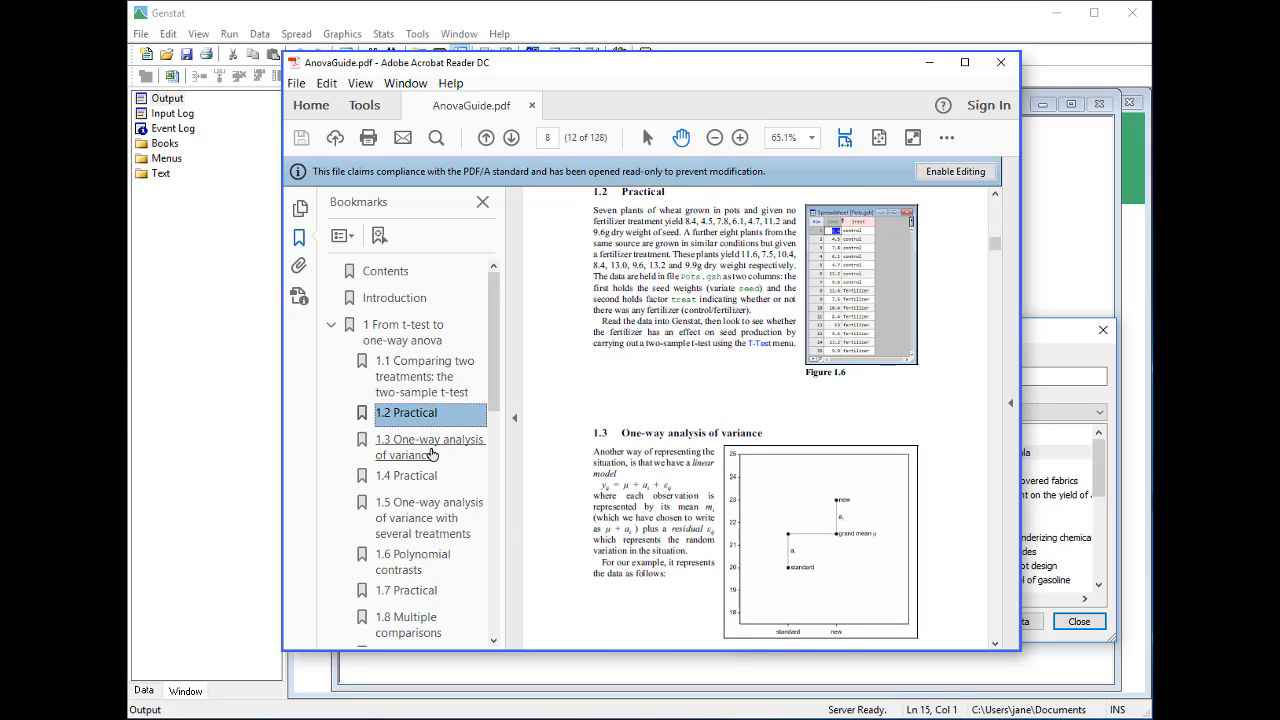
left_click(432, 452)
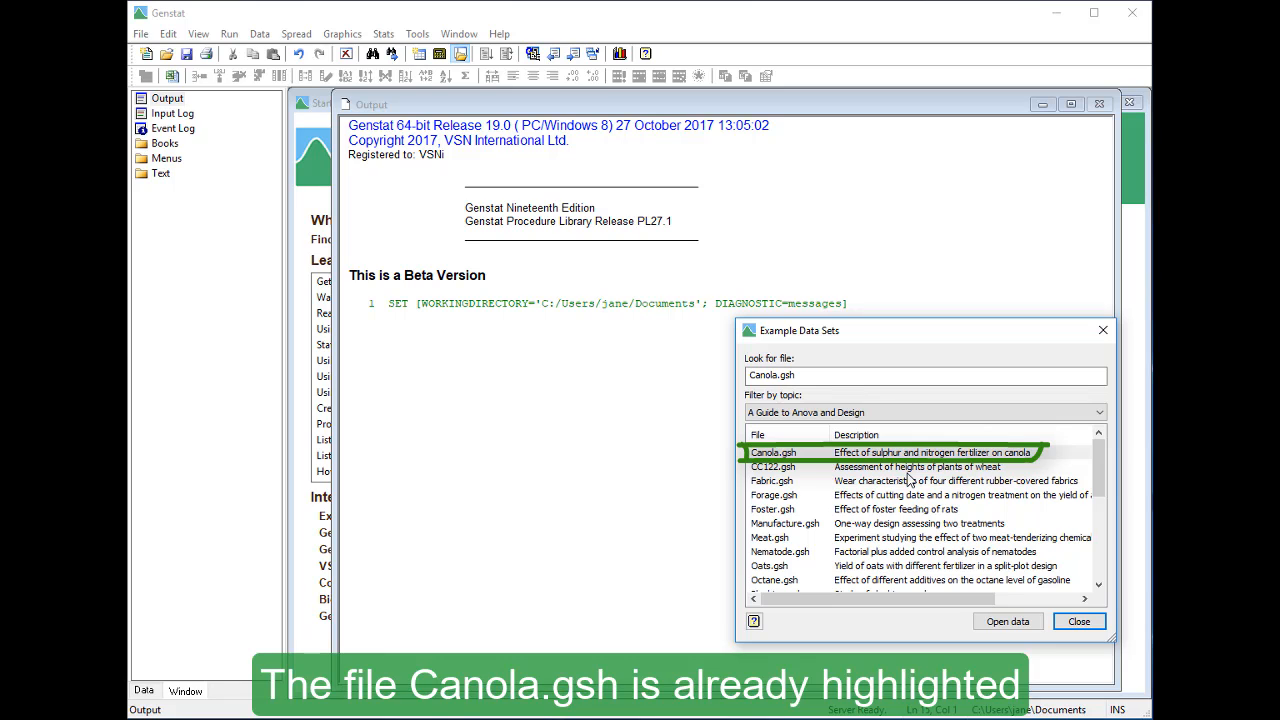
Open the example data file Canola.gsh and start a general analysis of variance.
left_click(1008, 622)
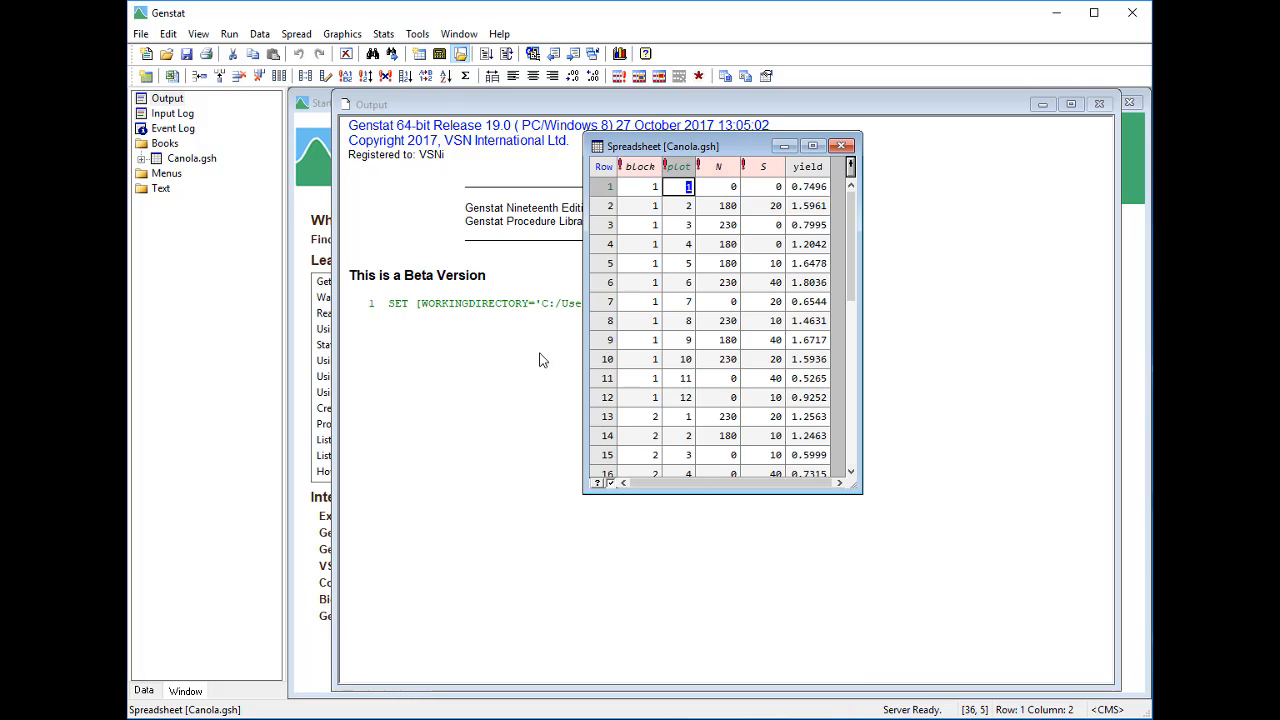
left_click(383, 35)
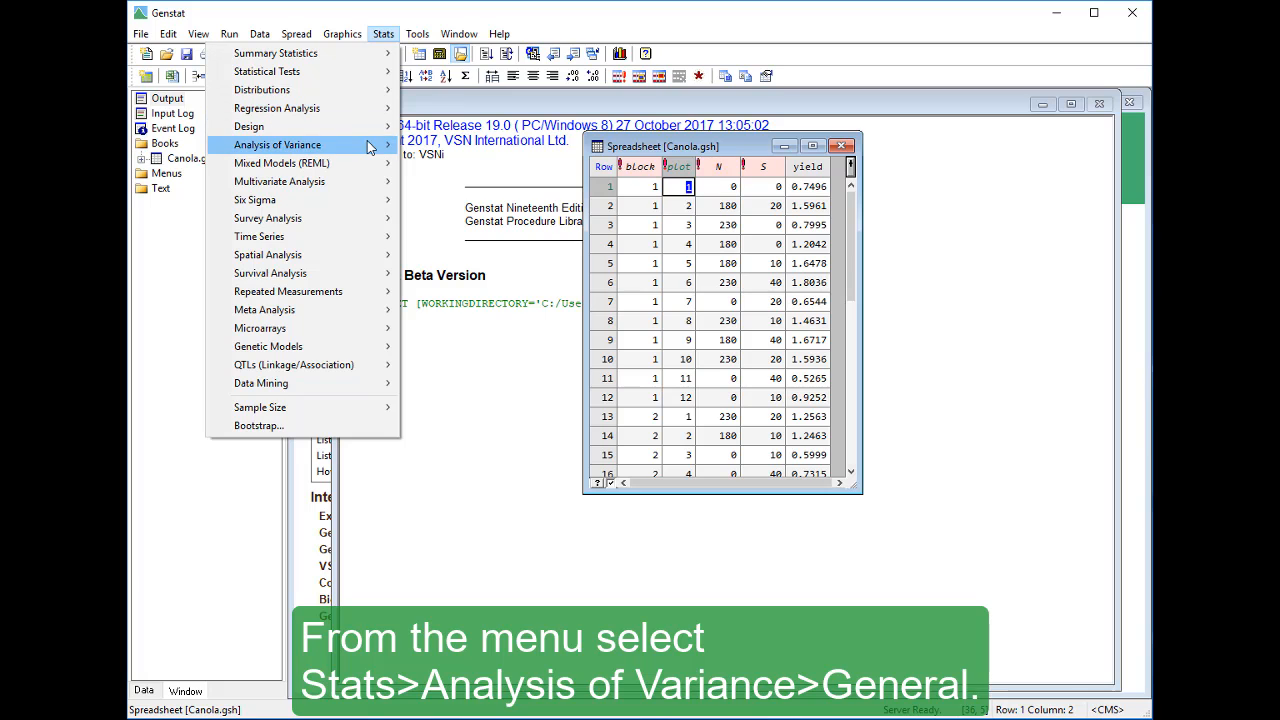
mouse_move(372, 146)
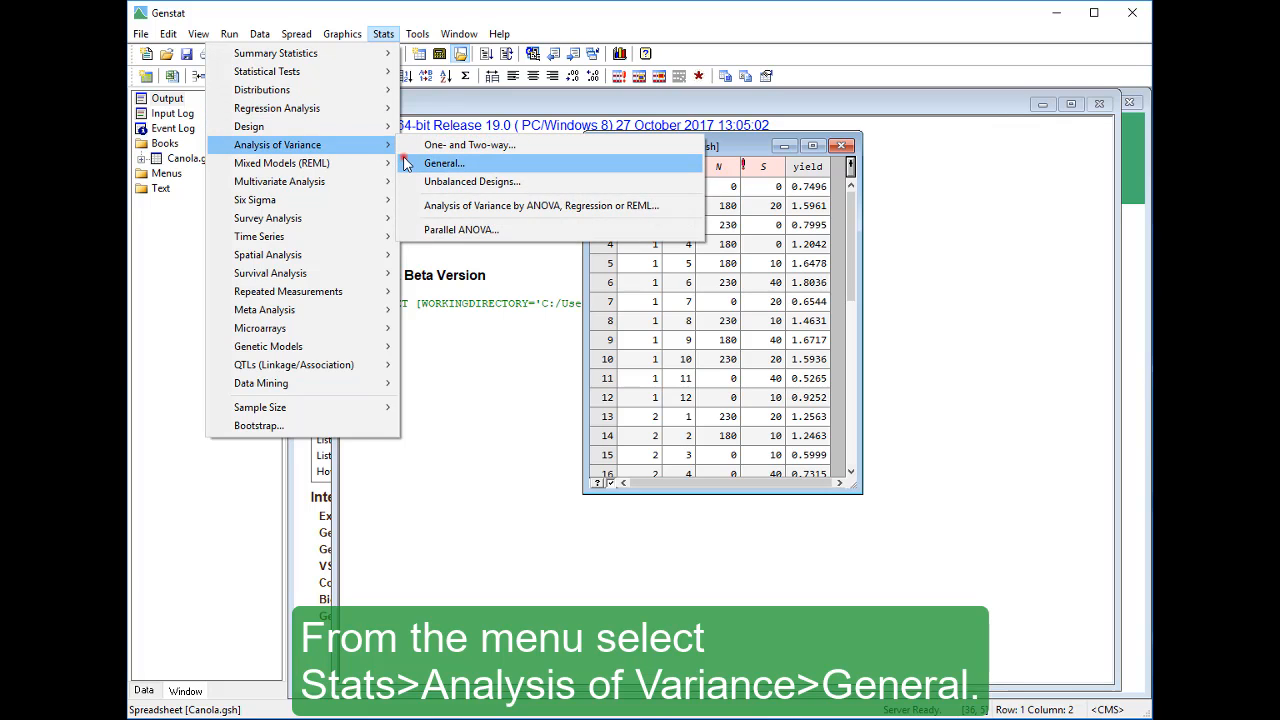
left_click(407, 163)
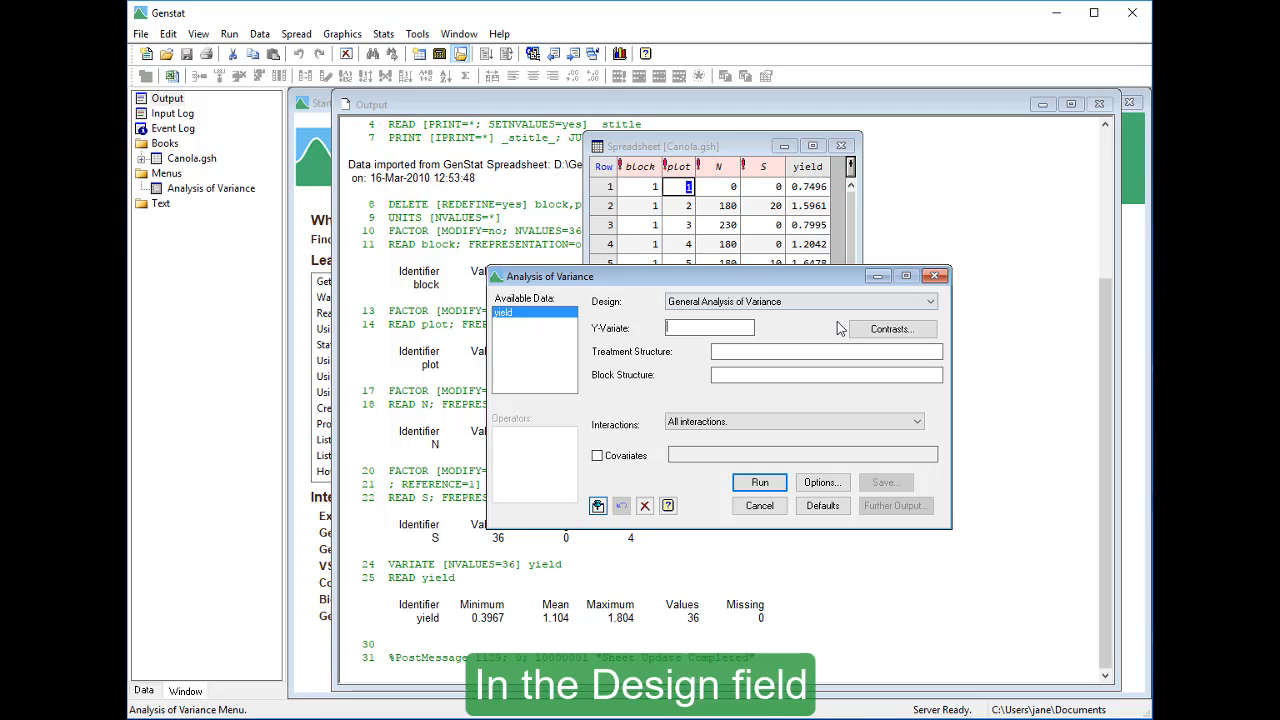
Run a Two-way ANOVA (in Randomized Blocks) on yield with treatments N and S and block as blocks, and review the output.
left_click(912, 301)
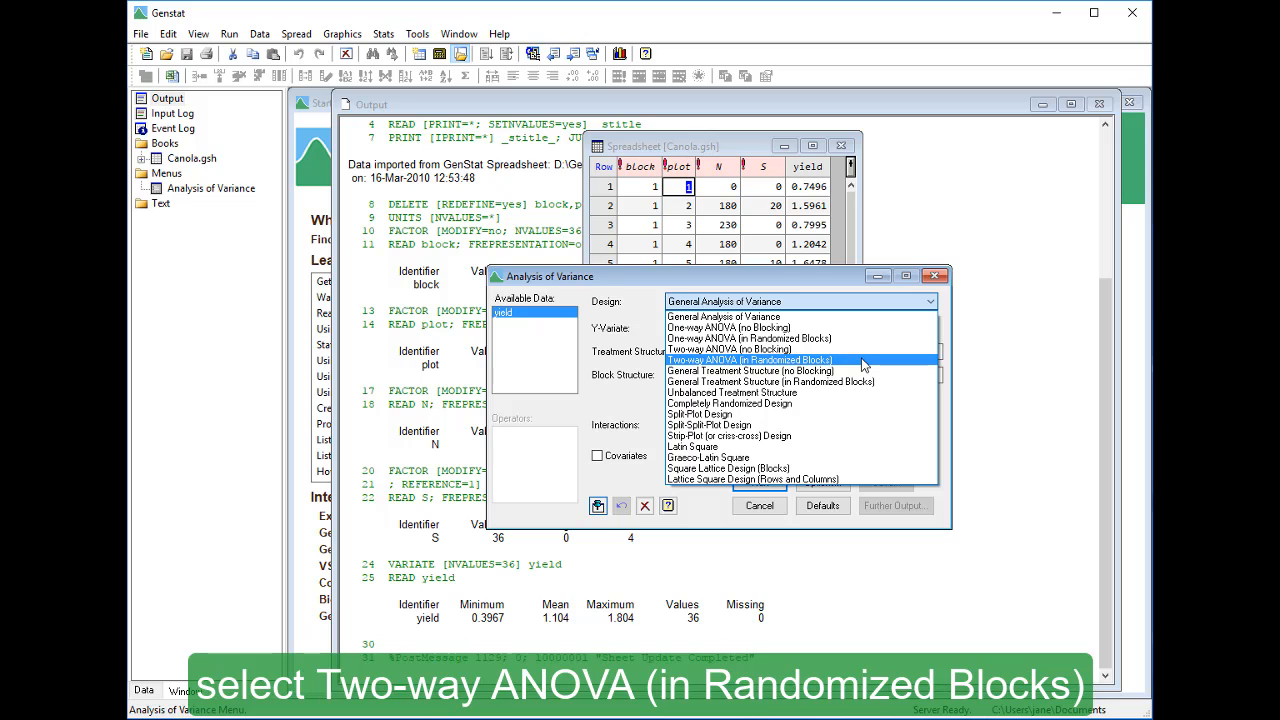
left_click(862, 361)
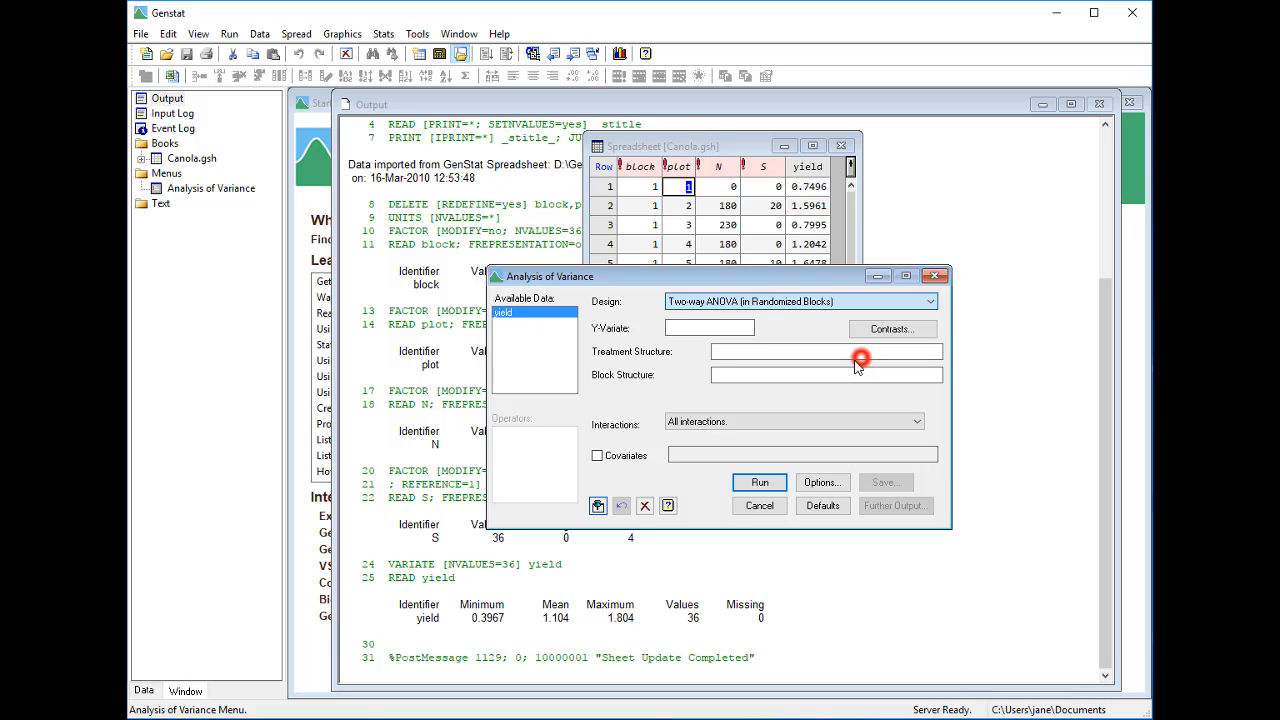
double_click(557, 315)
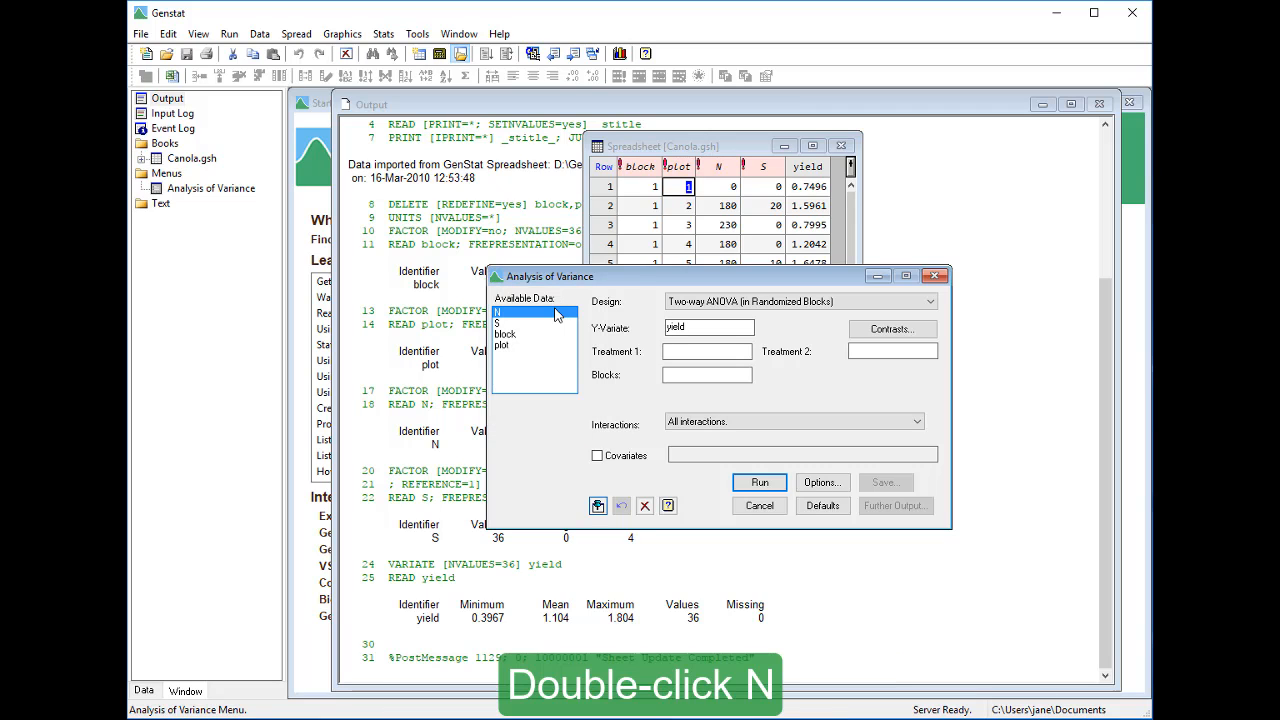
double_click(557, 313)
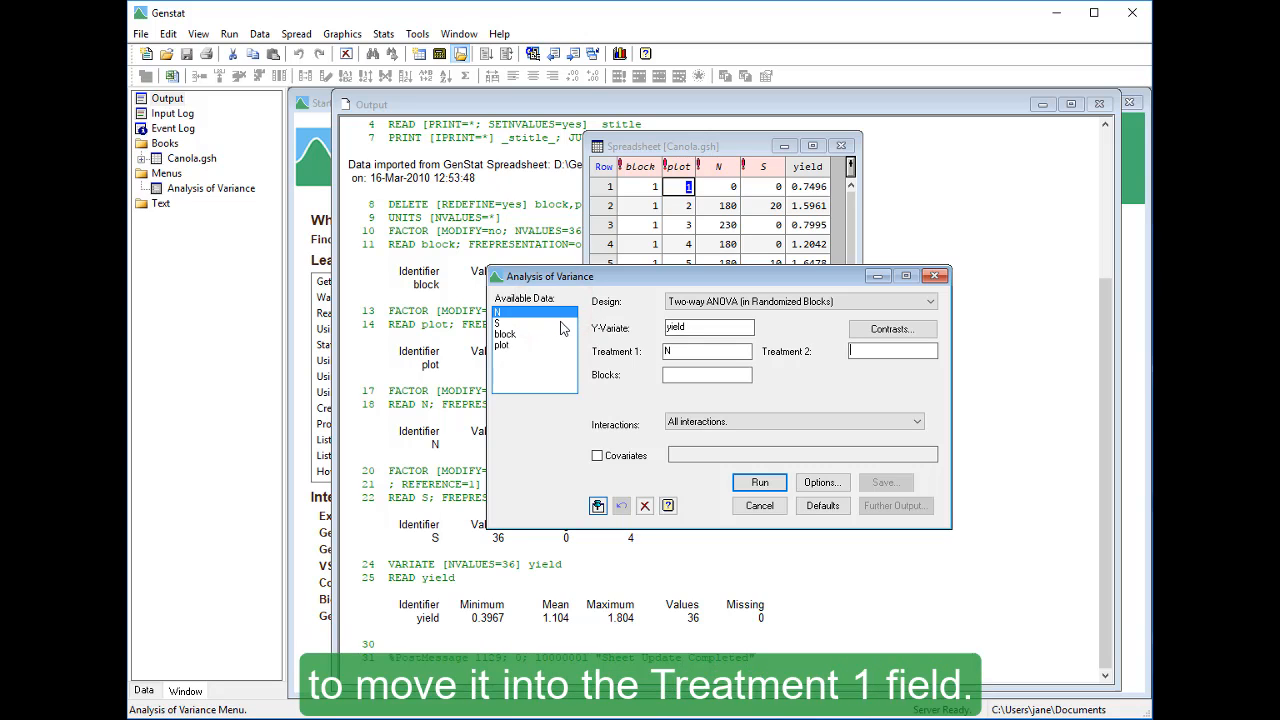
double_click(561, 324)
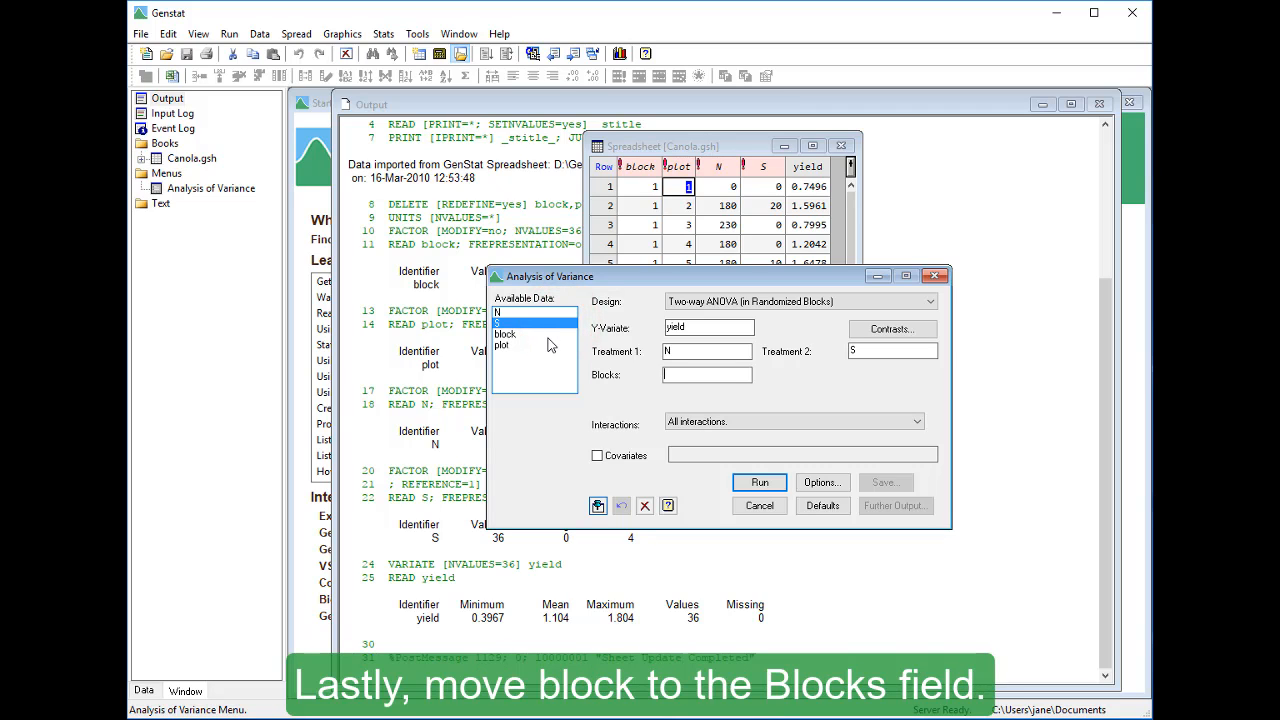
double_click(548, 334)
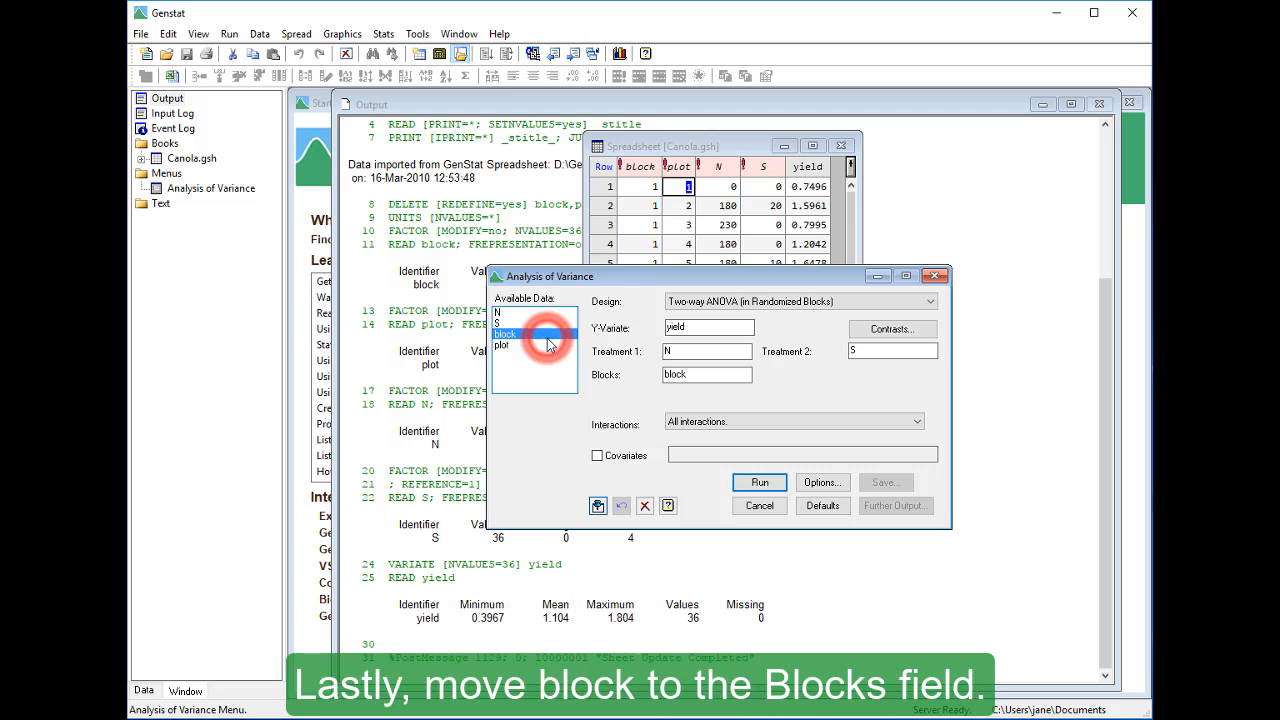
left_click(755, 484)
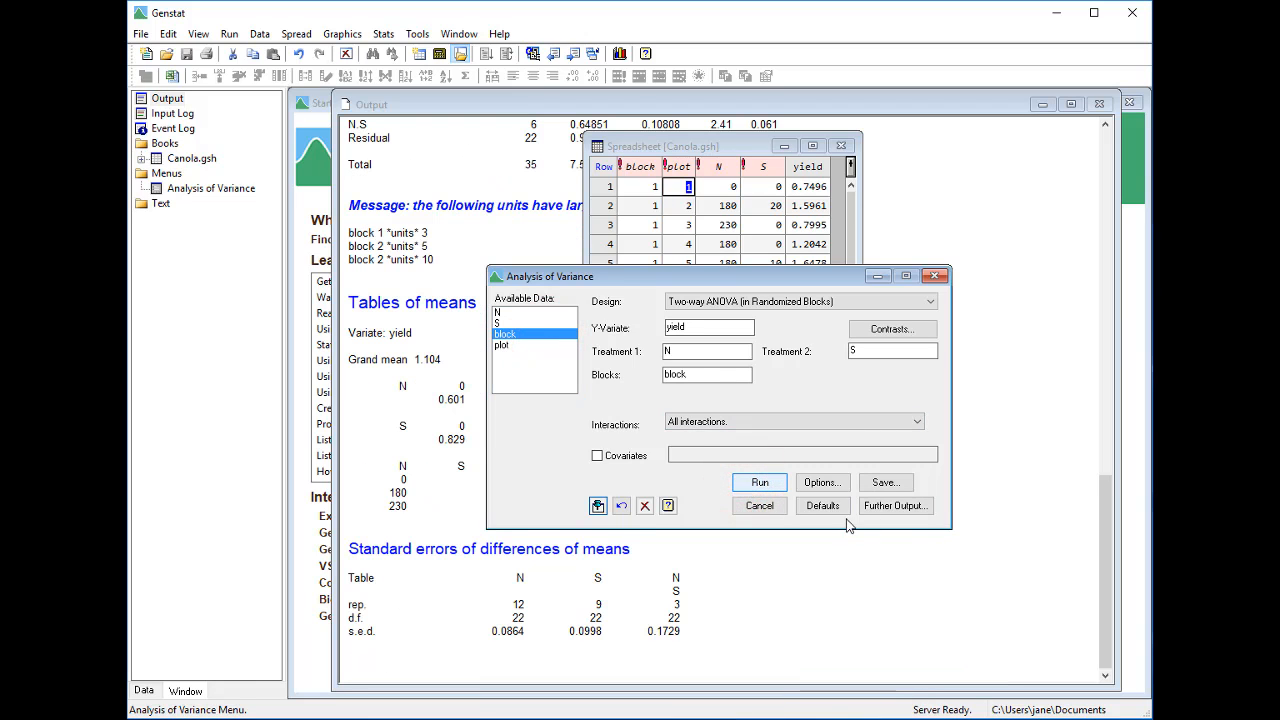
left_click_drag(1105, 486, 1078, 440)
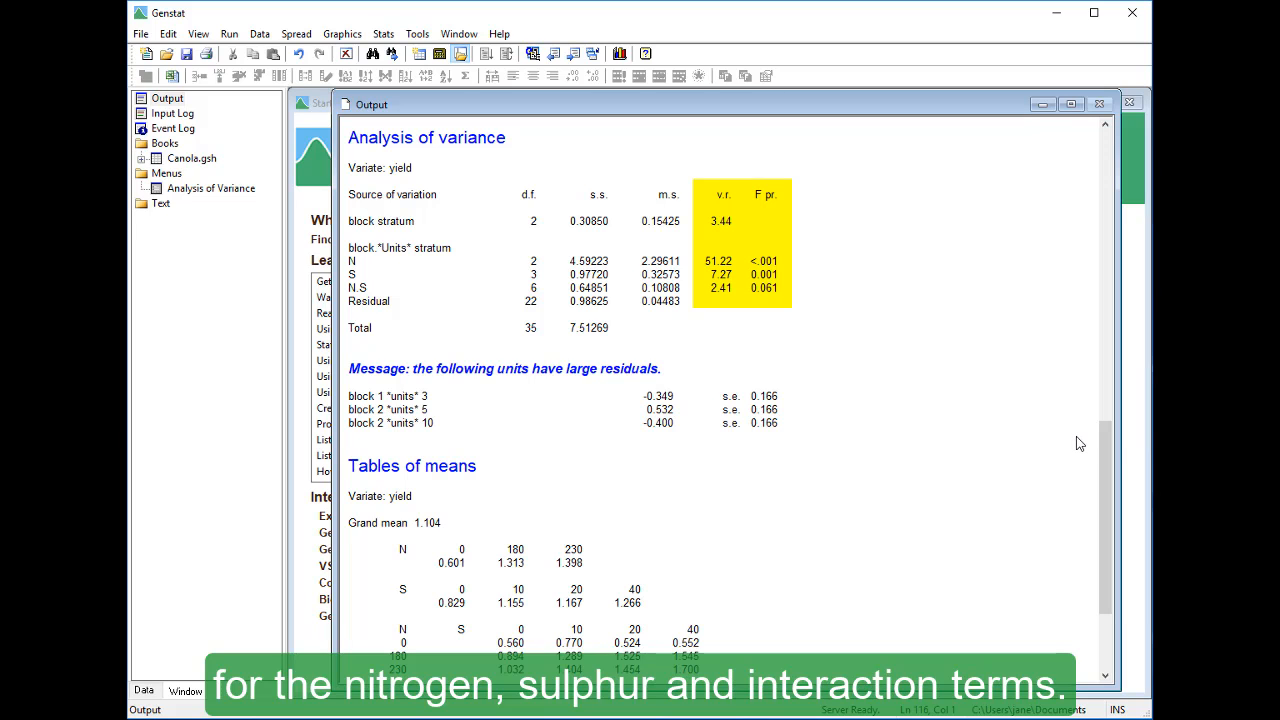
left_click_drag(1104, 457, 1107, 512)
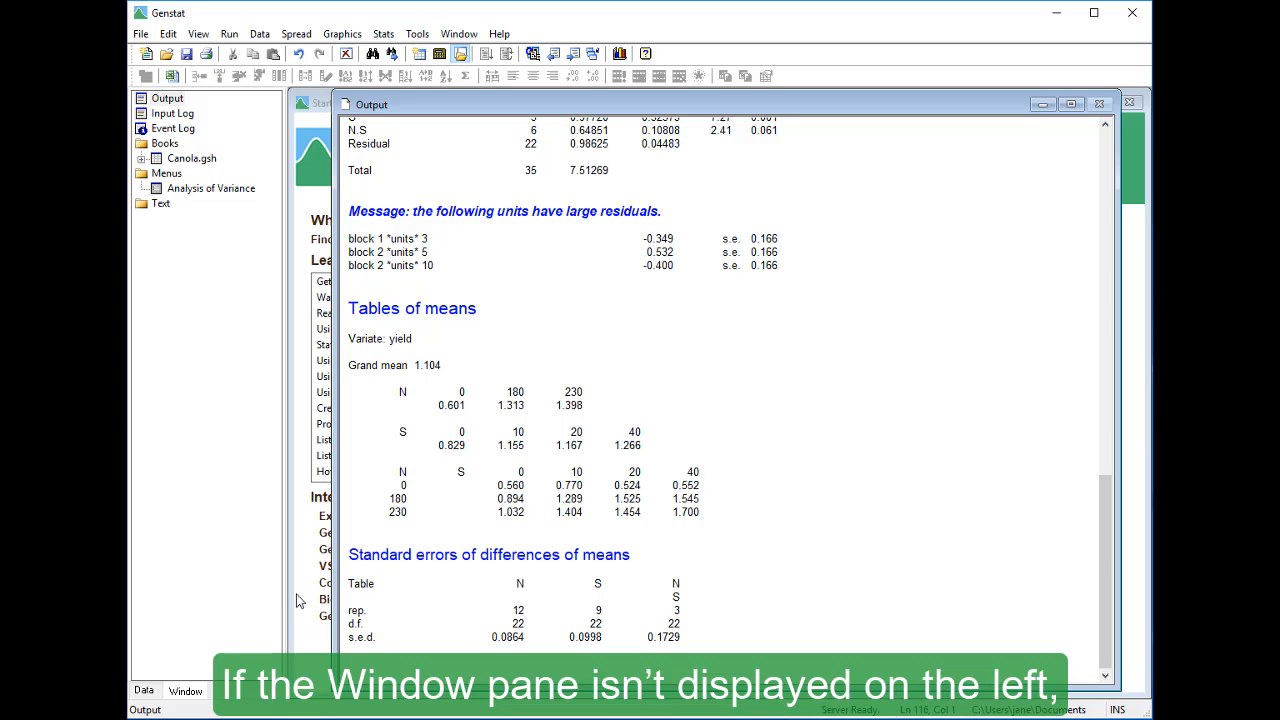
Reopen the Analysis of Variance settings and set up one contrast of type Comparisons for the factor N.
left_click(197, 697)
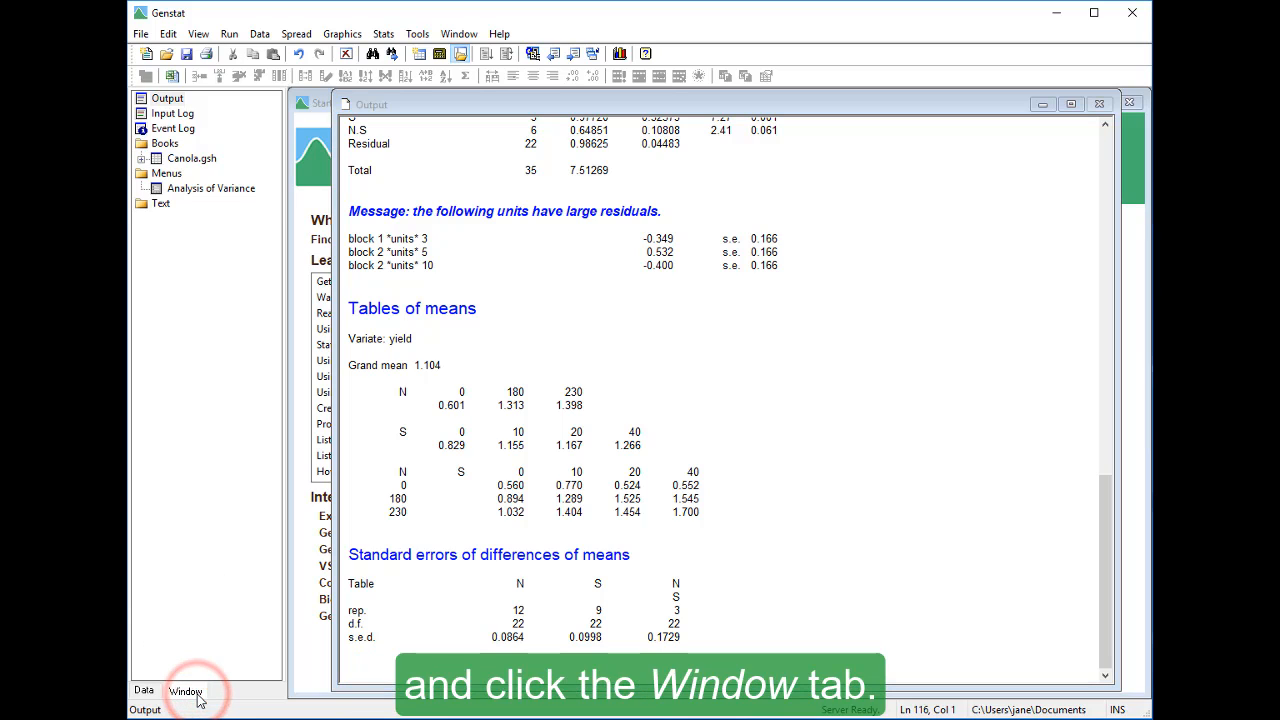
double_click(214, 190)
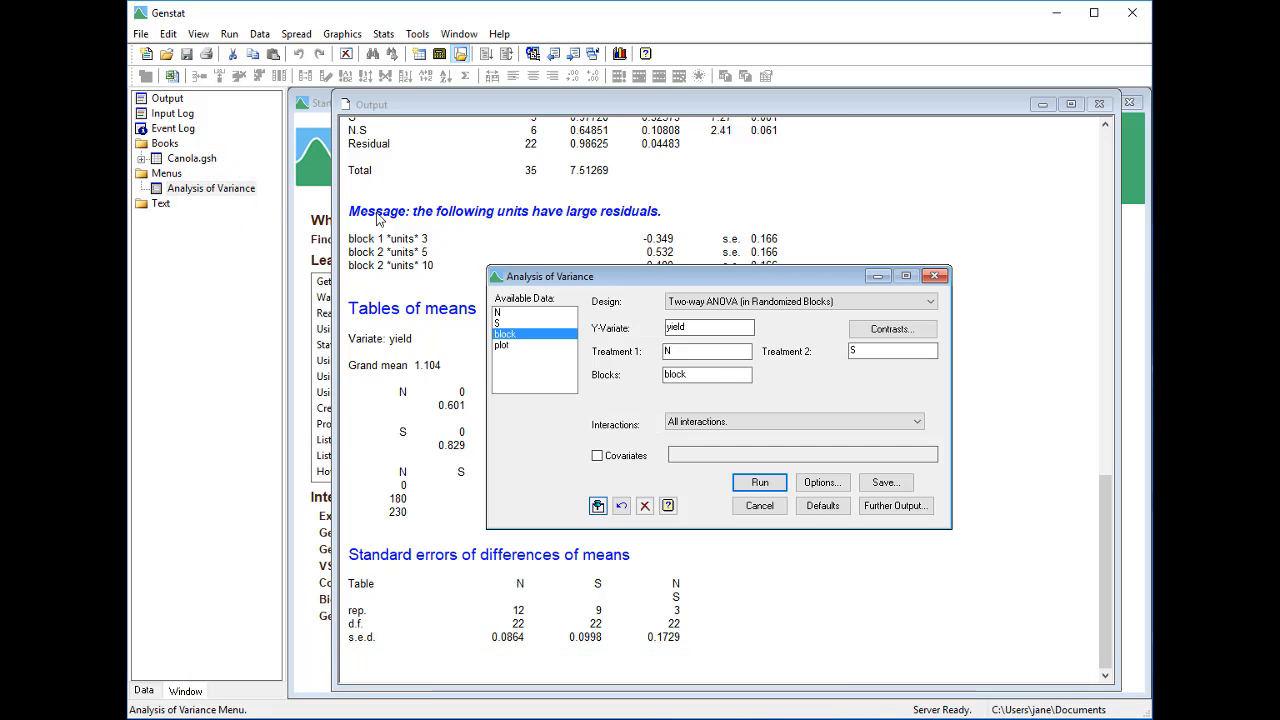
left_click(880, 333)
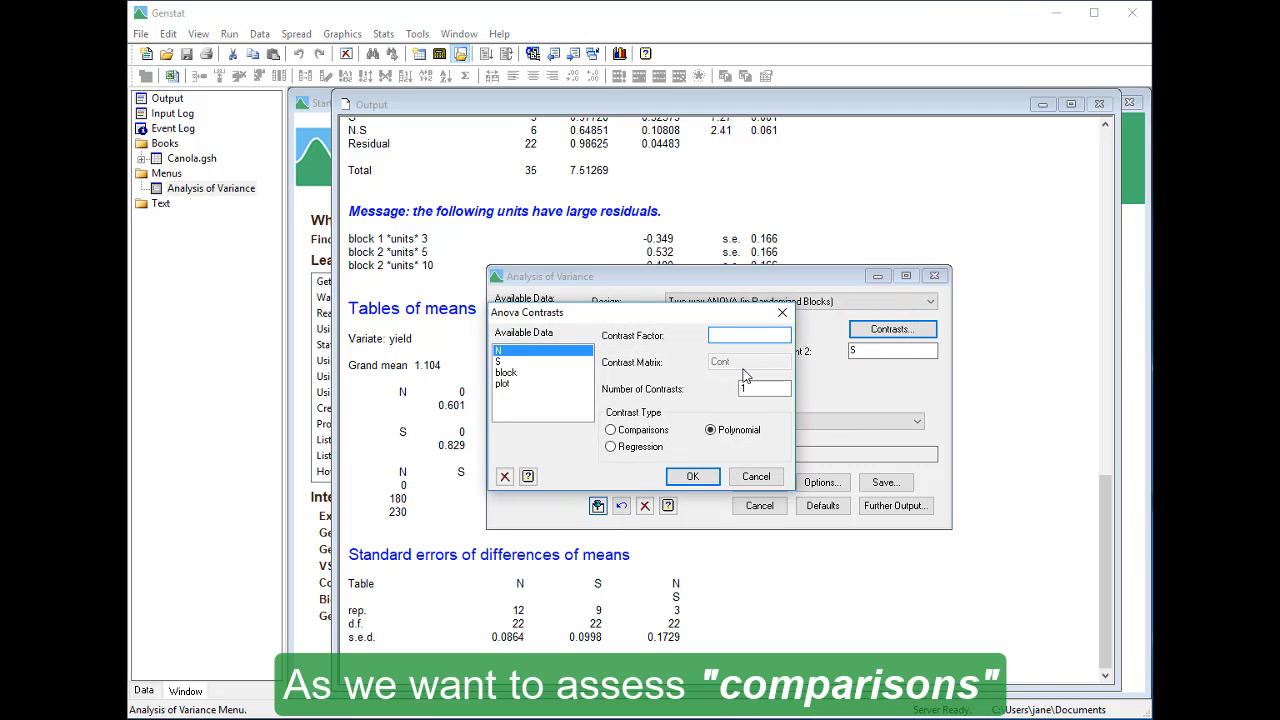
double_click(563, 355)
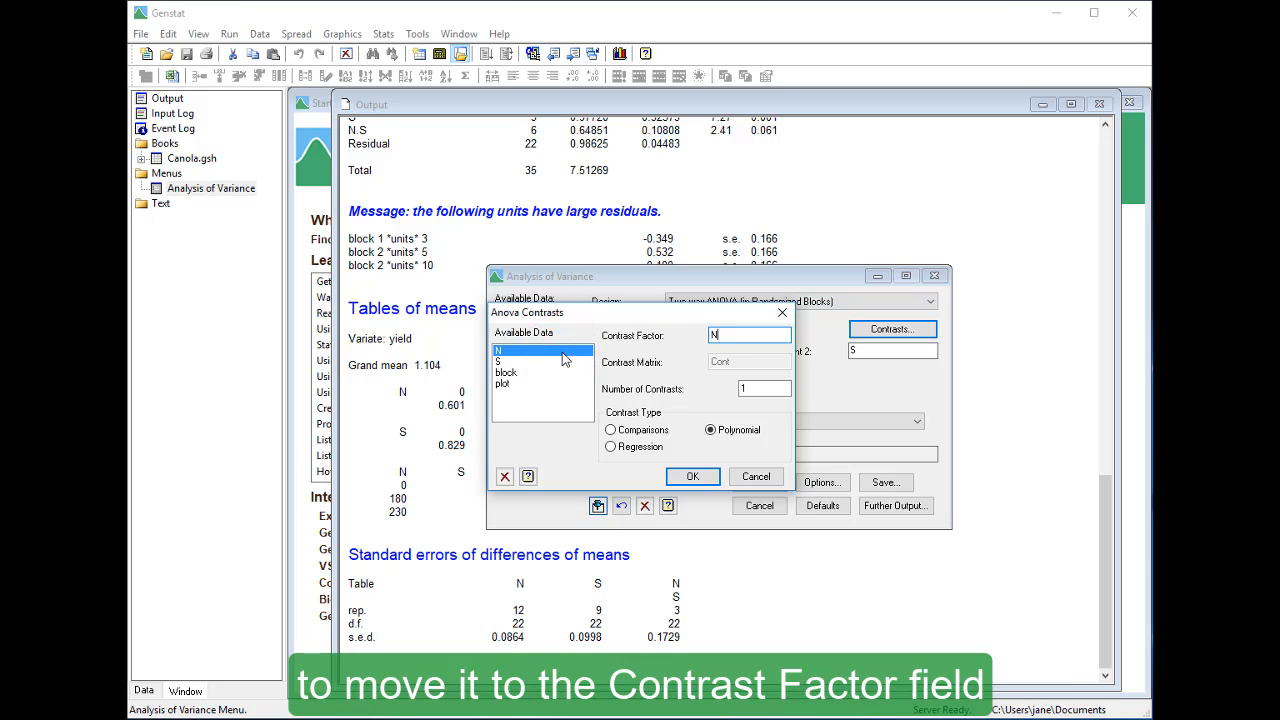
left_click(611, 431)
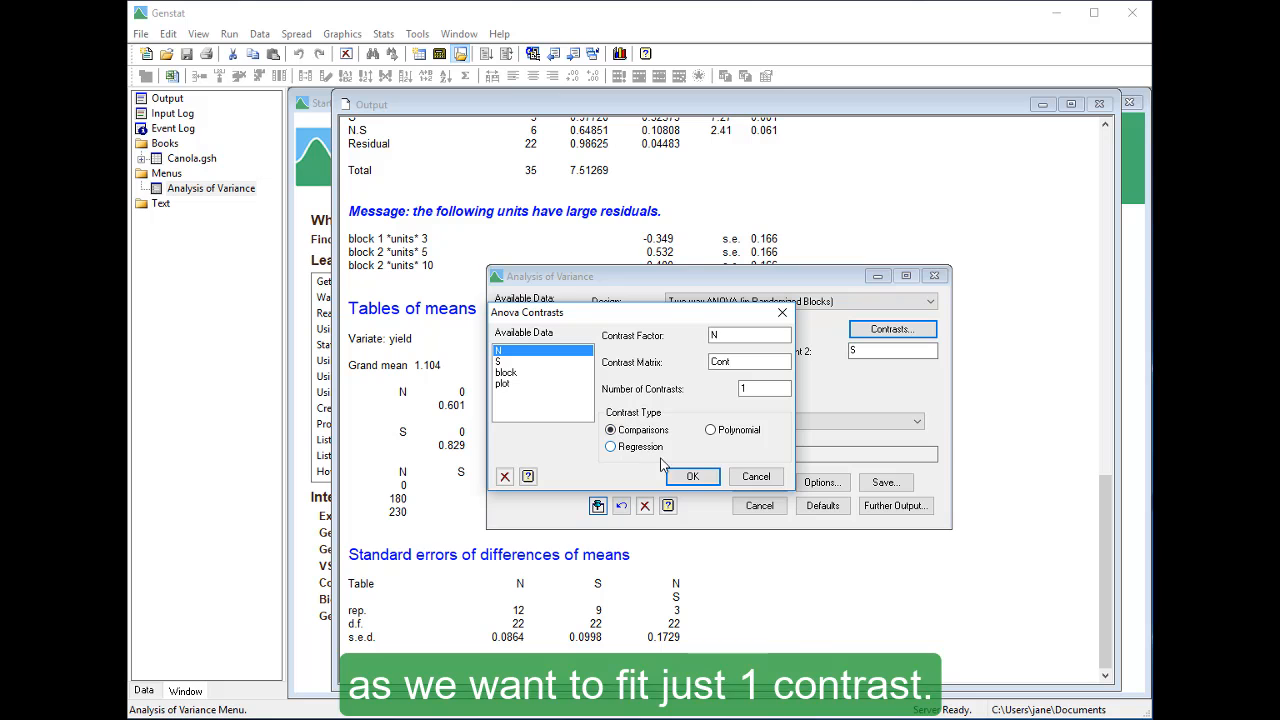
left_click(688, 477)
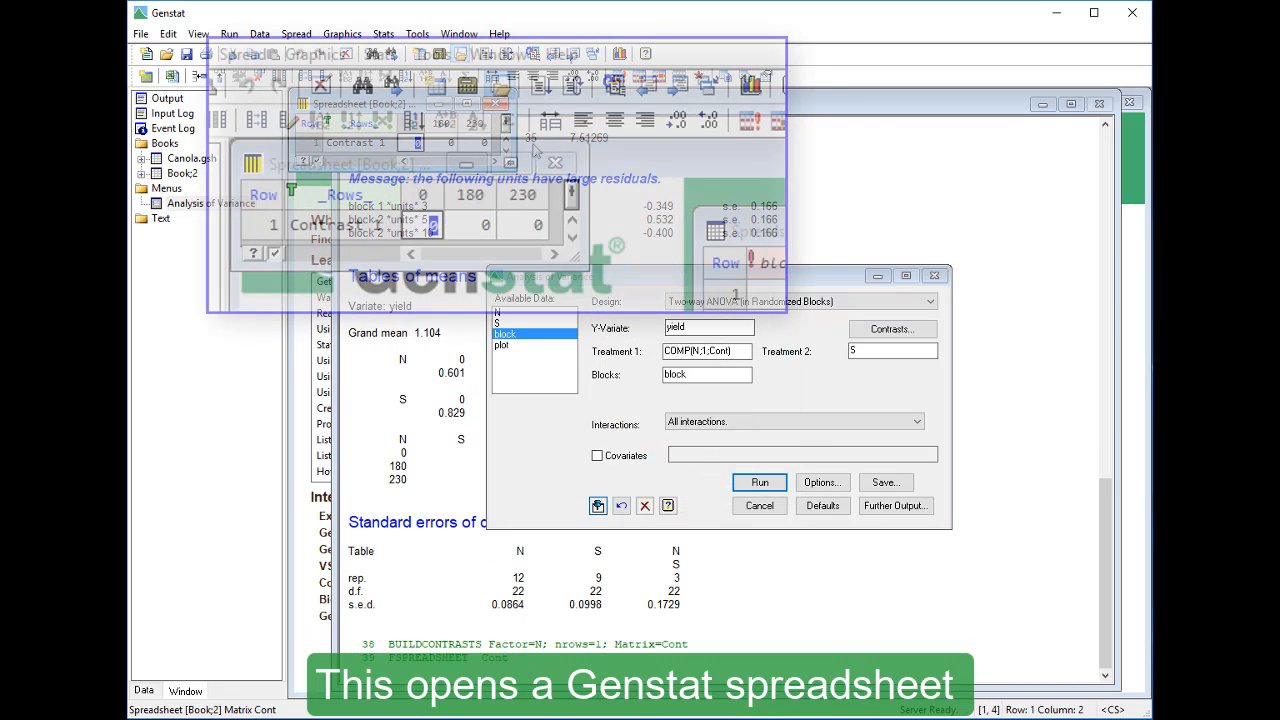
Widen the contrast matrix spreadsheet and enter the coefficients -1, 0.5 and 0.5 for nitrogen levels 0, 180 and 230.
left_click_drag(586, 227, 785, 240)
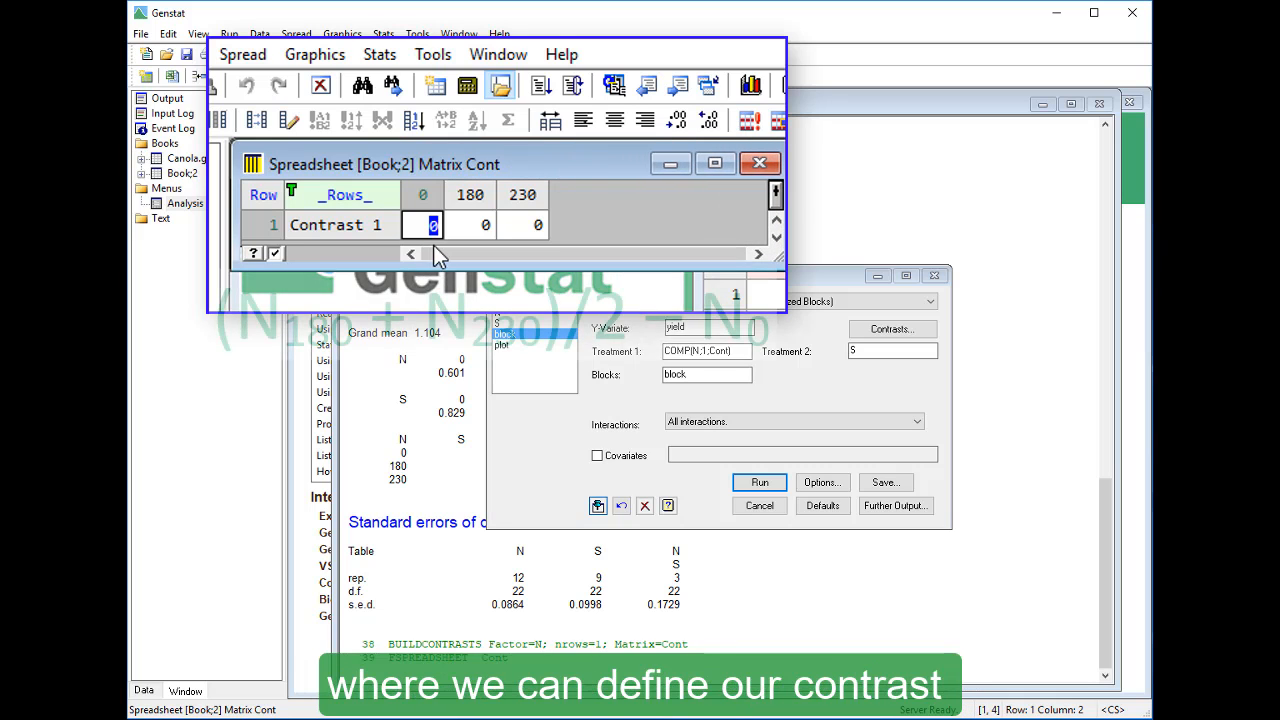
type("-1")
key("Tab")
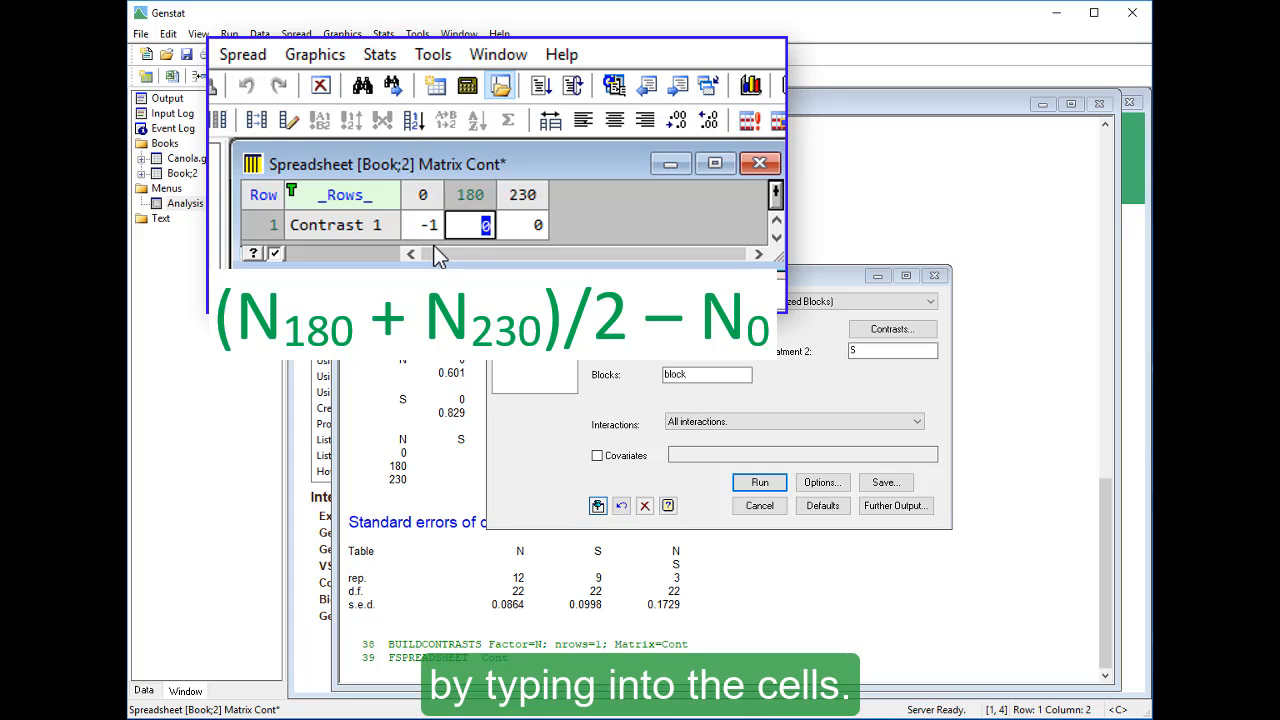
type("0.5")
key("Tab")
type("0.5")
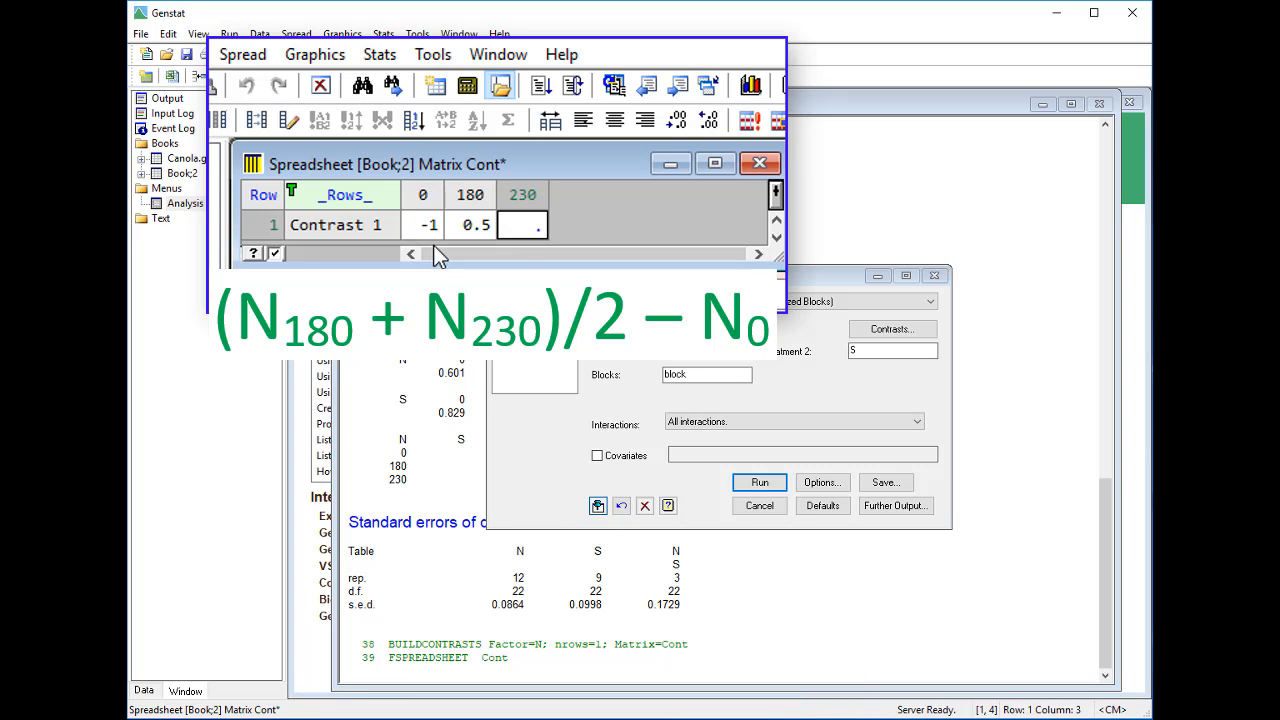
key("Tab")
Widen the row-name column of the contrast matrix and rename Contrast 1 as "0 versus 180 and 230".
left_click_drag(401, 200, 562, 237)
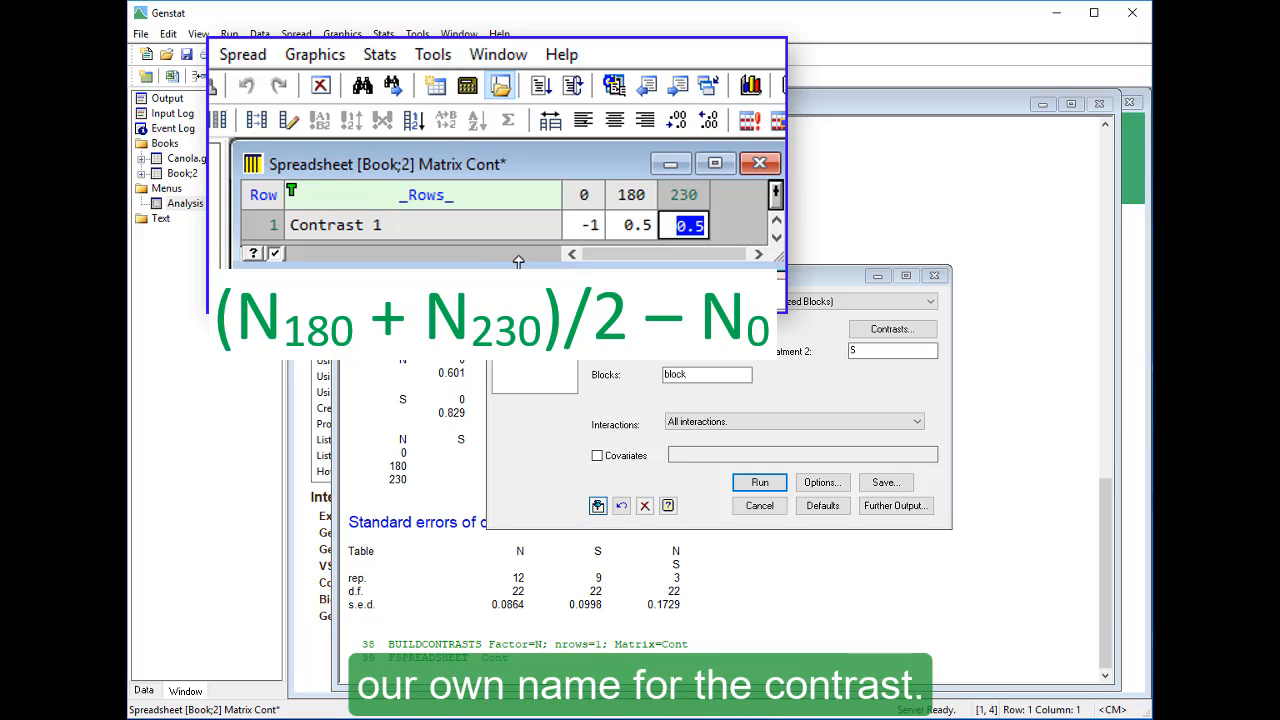
left_click(420, 228)
type("0 versu")
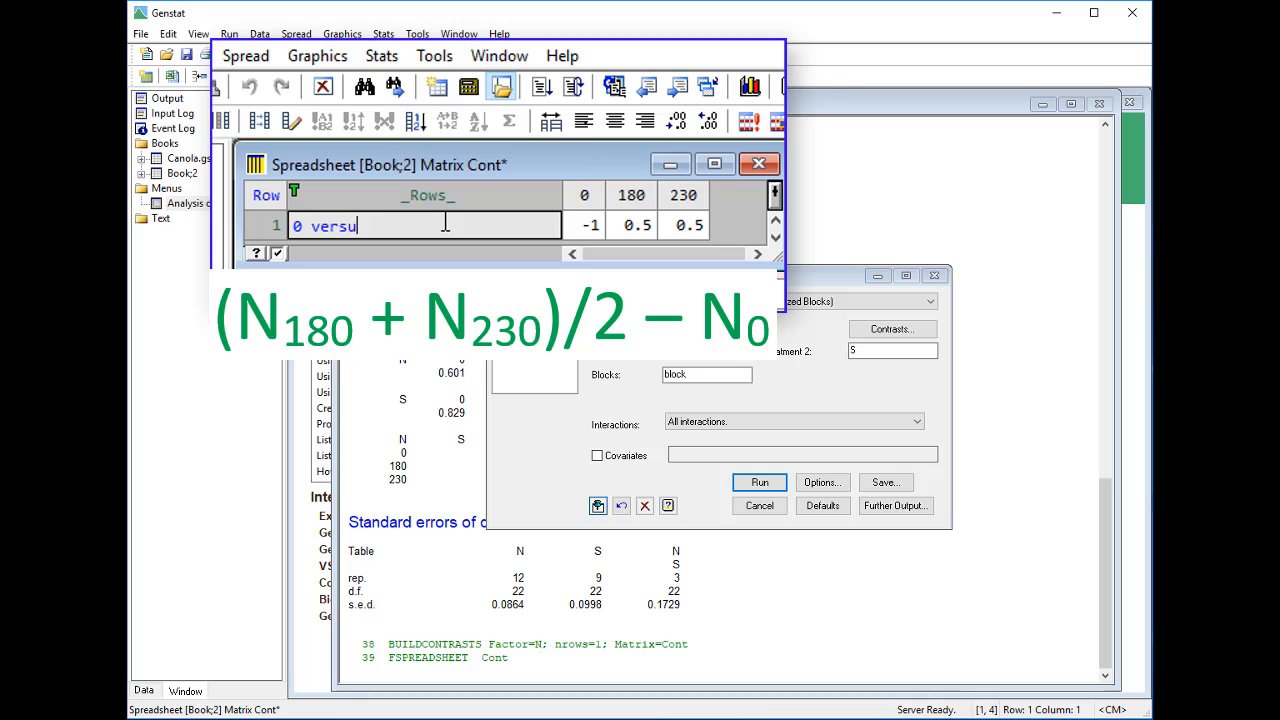
type("s 18")
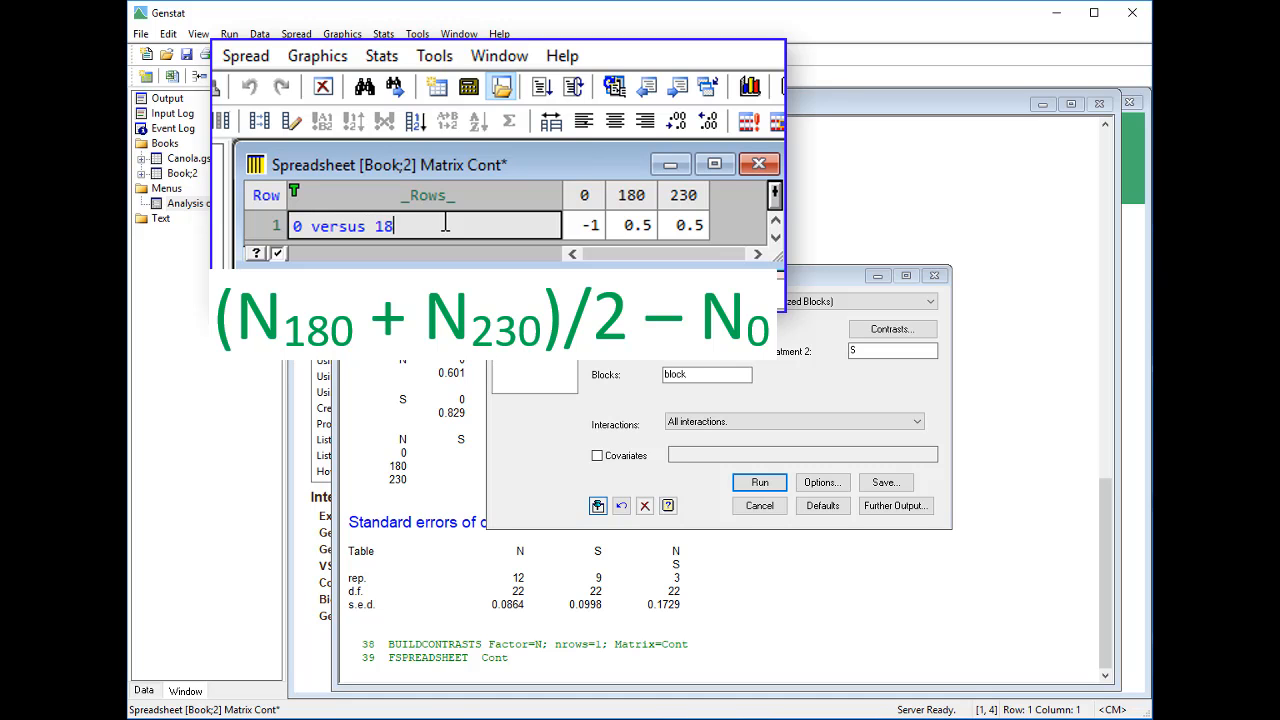
type("0 and 230")
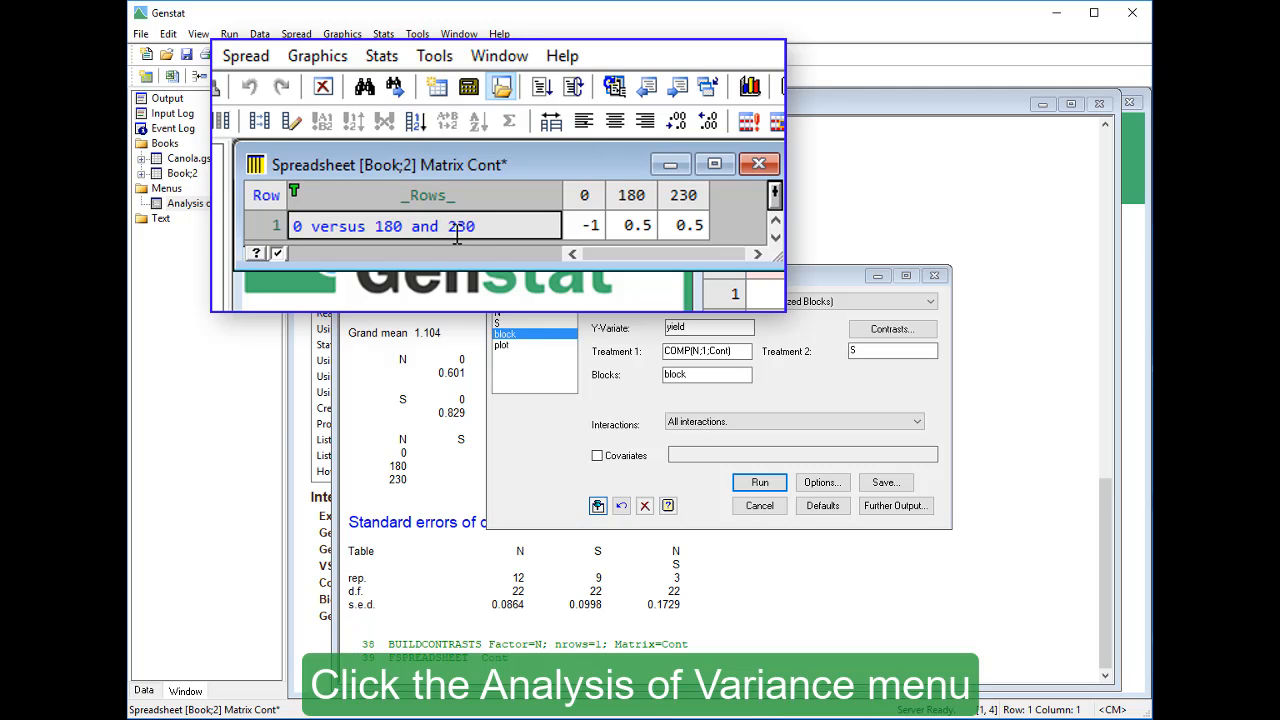
Include Contrasts and exclude Information and Means in the ANOVA display options, and rerun the analysis to review its output.
left_click(578, 283)
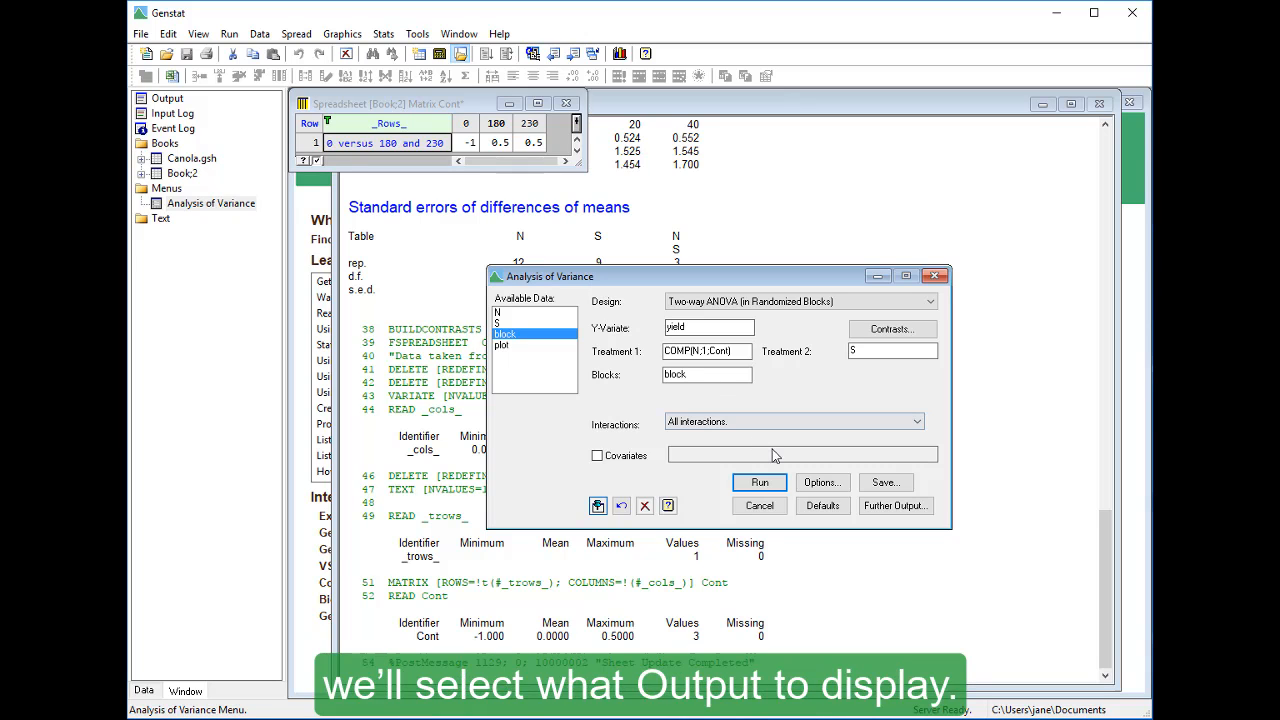
left_click(834, 485)
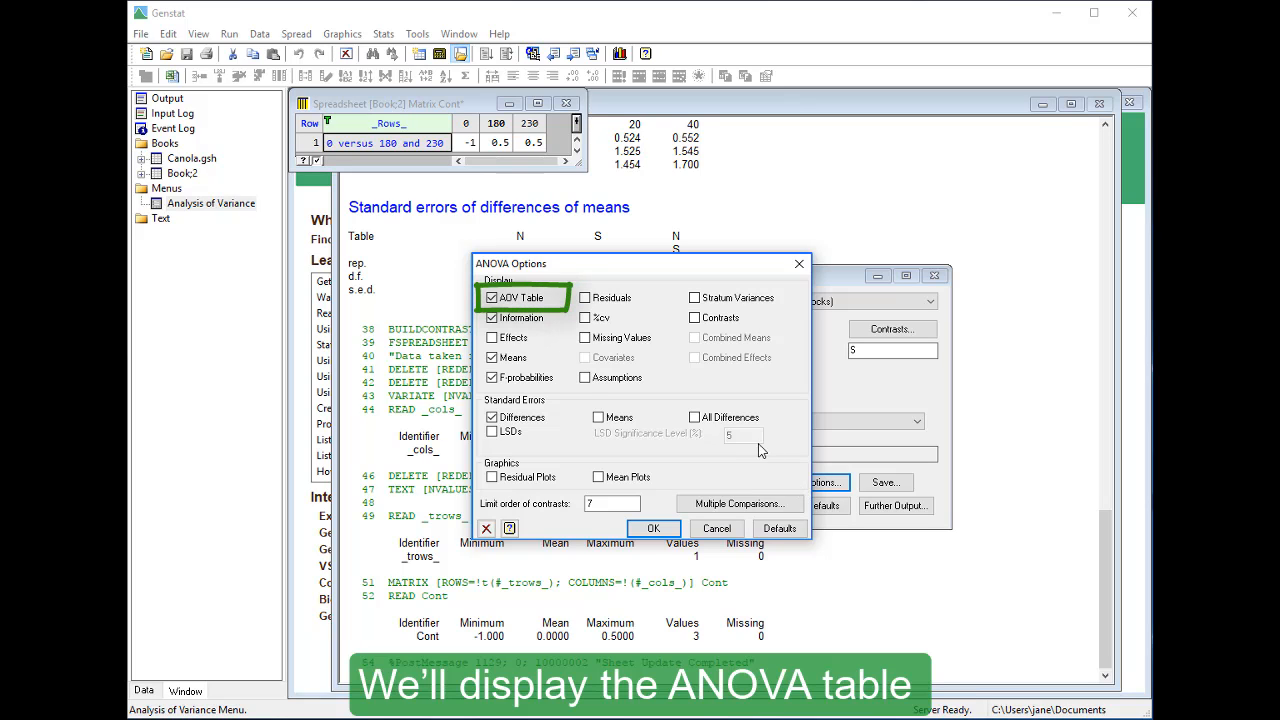
left_click(694, 318)
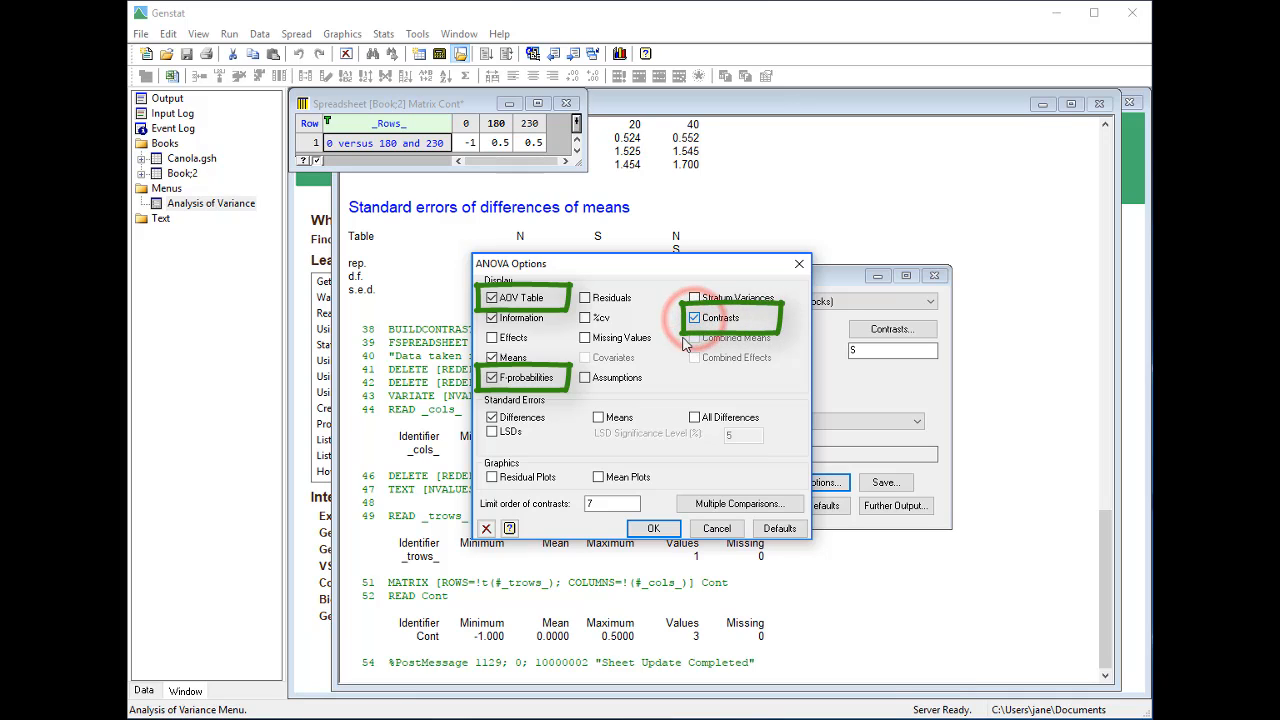
left_click(491, 318)
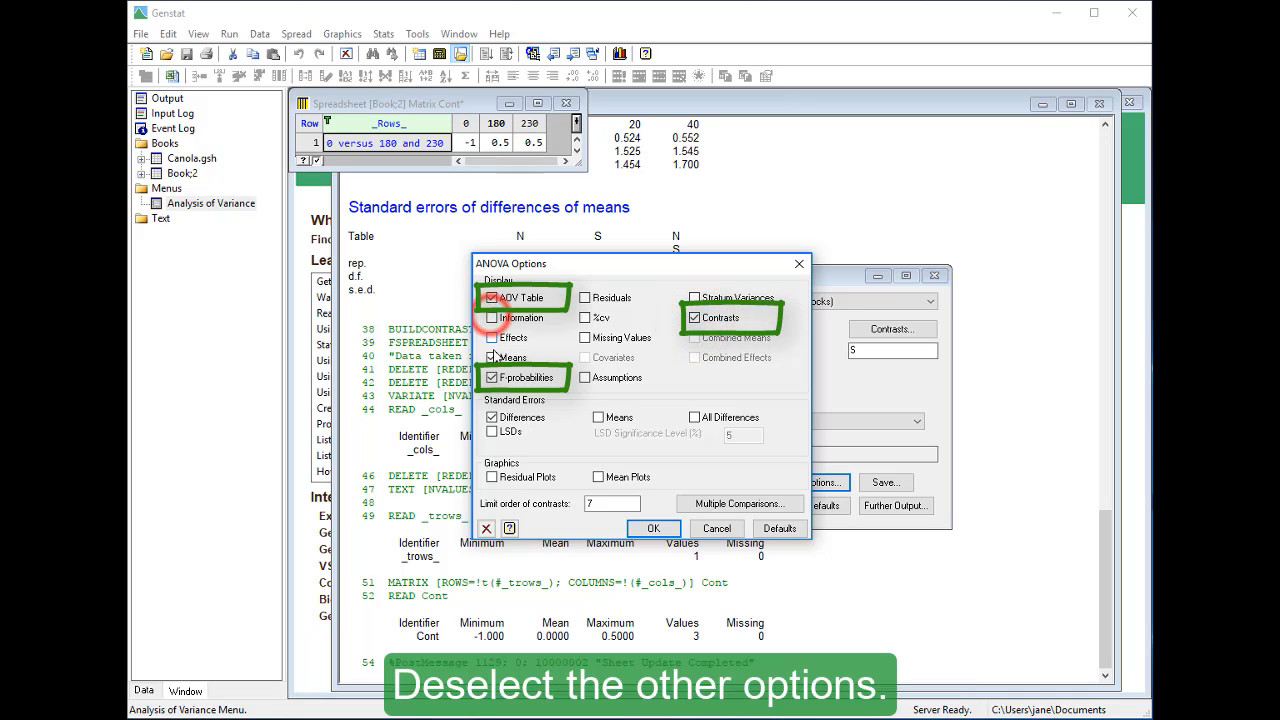
left_click(491, 357)
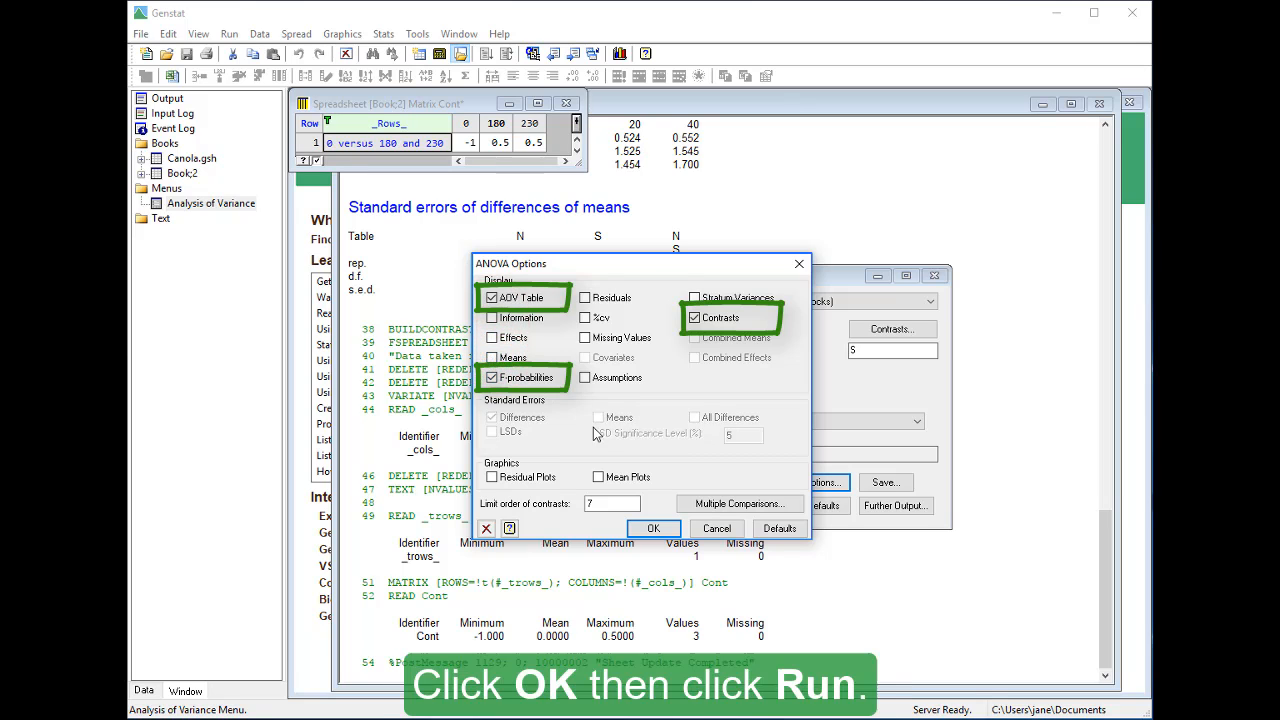
left_click(651, 529)
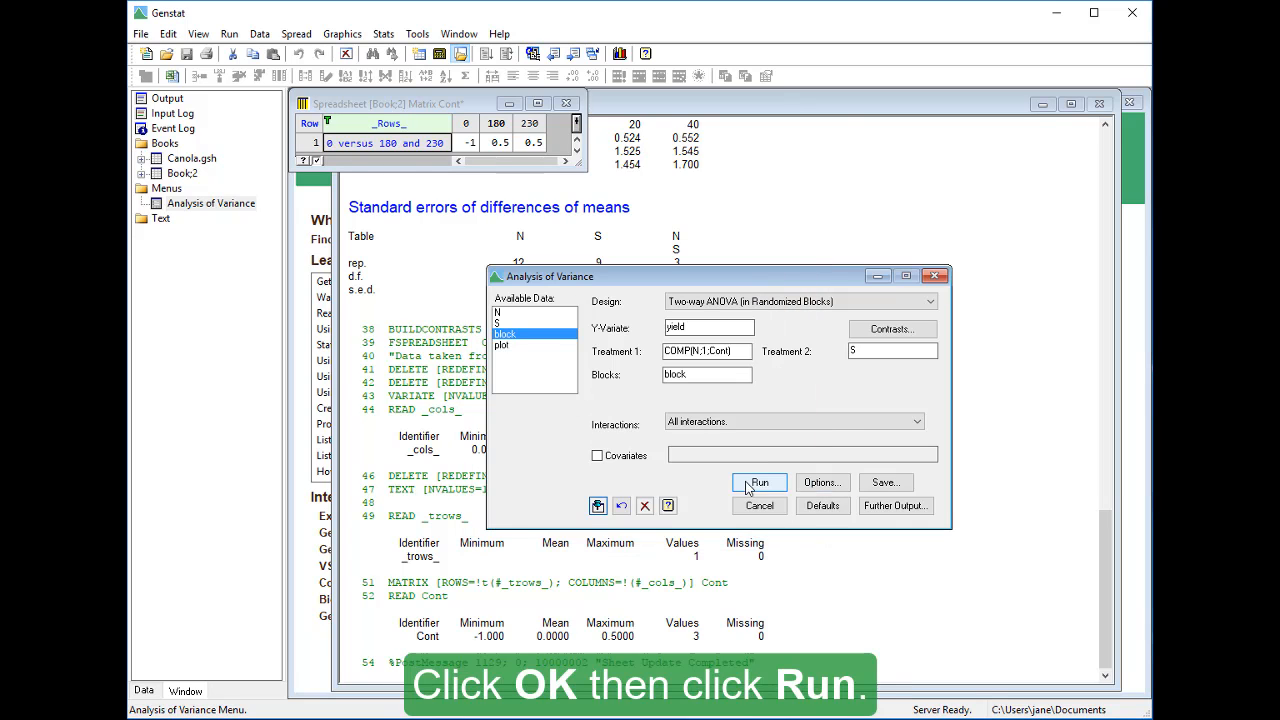
left_click(758, 482)
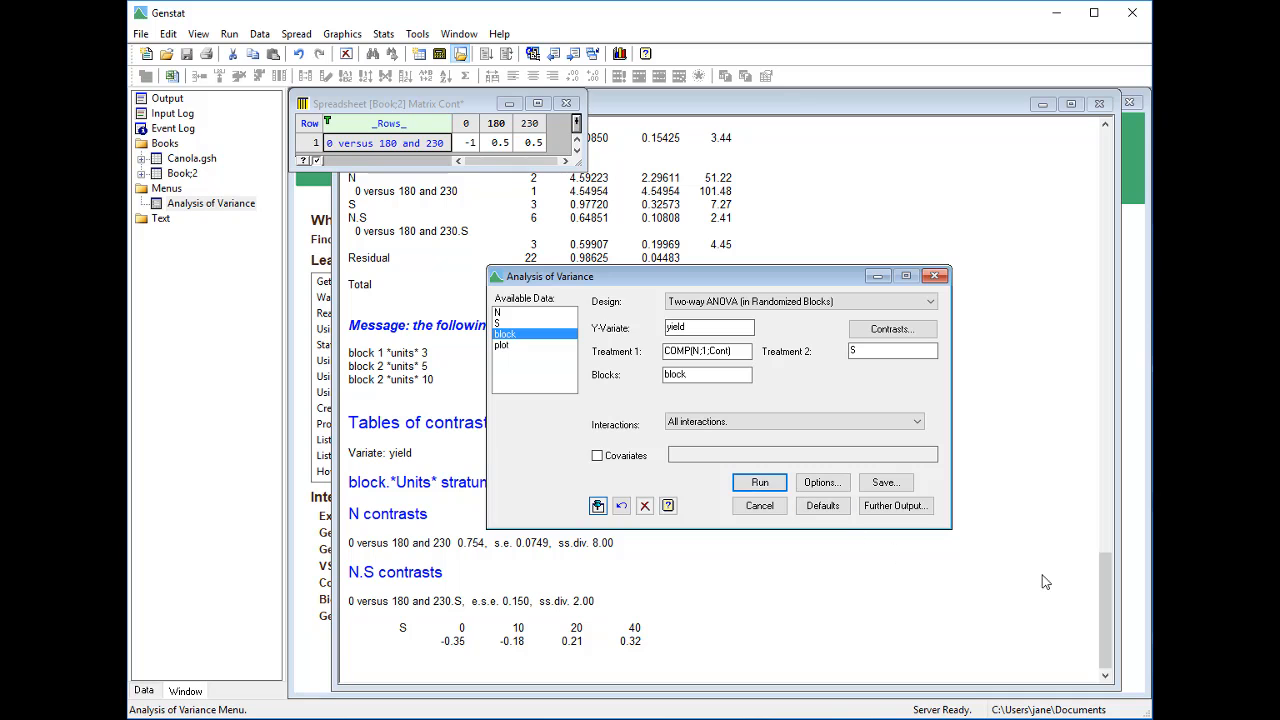
left_click_drag(1102, 592, 1104, 572)
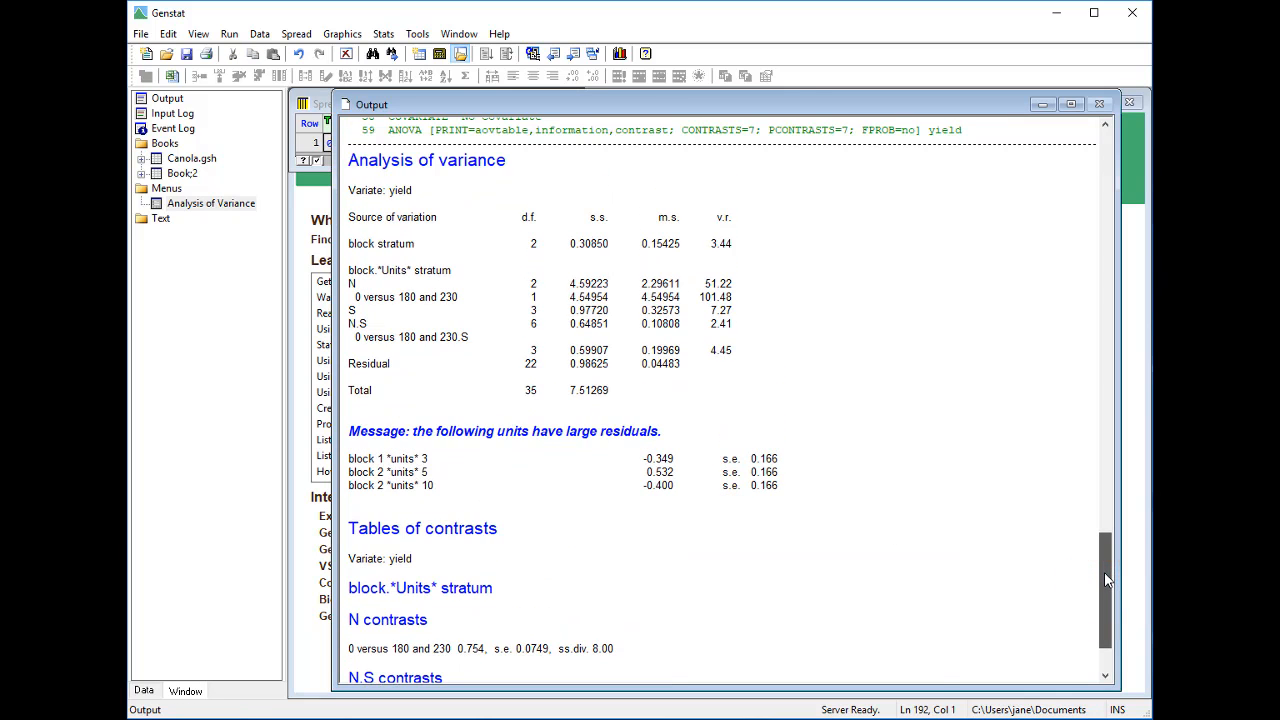